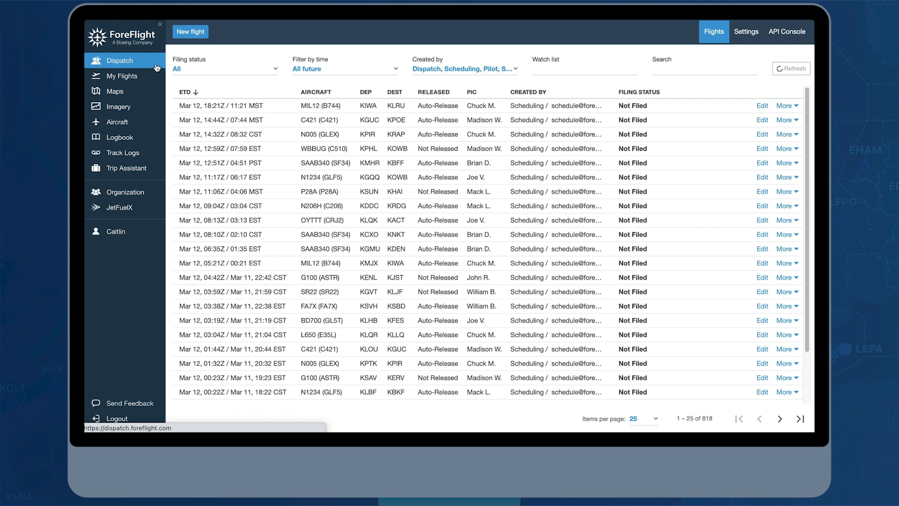
Create a new flight from KOAK to KSFO and set its departure date to March 10, 2022.
left_click(191, 33)
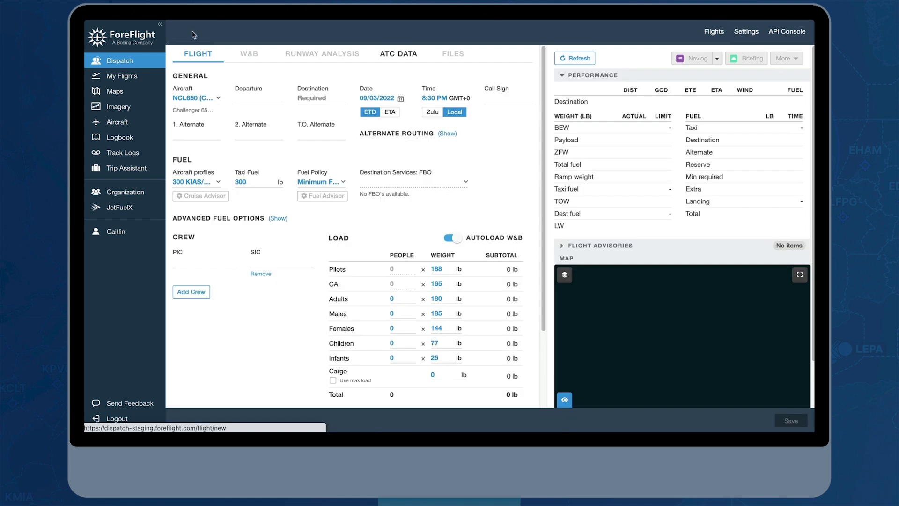
left_click(161, 27)
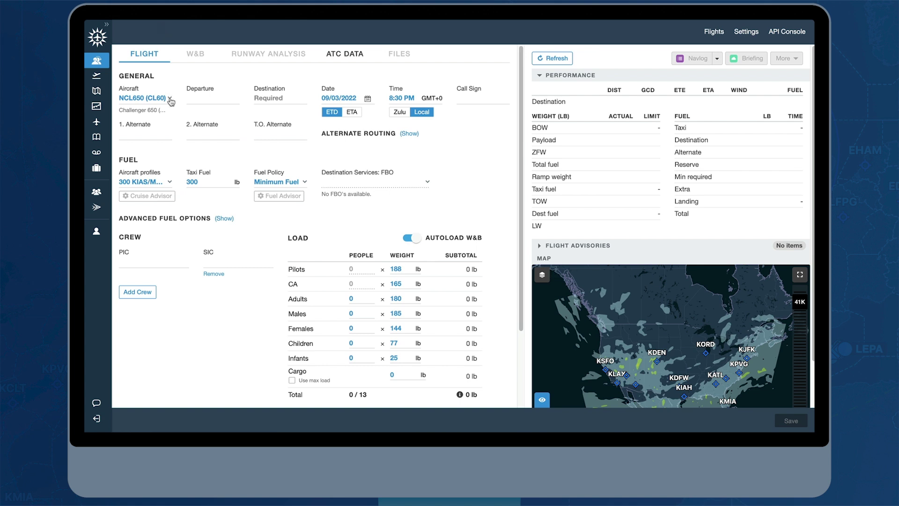
left_click(201, 100)
type("KOAK")
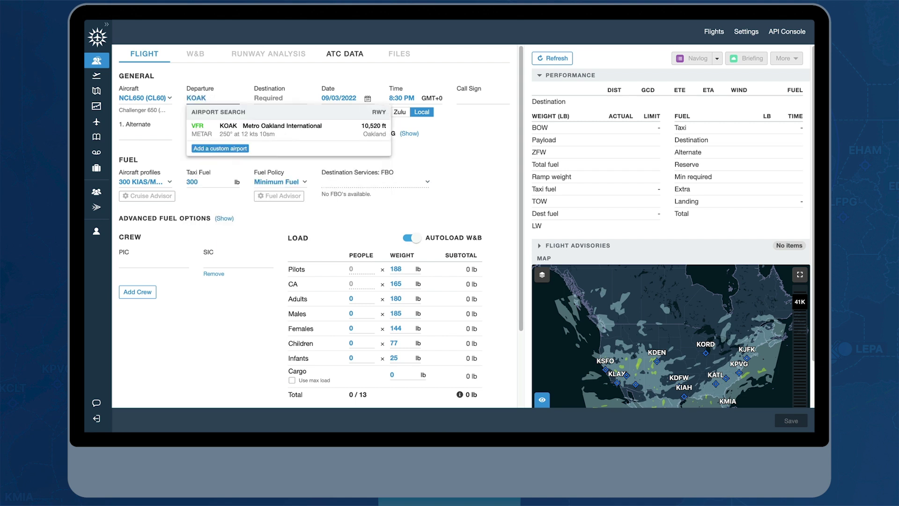
key("Return")
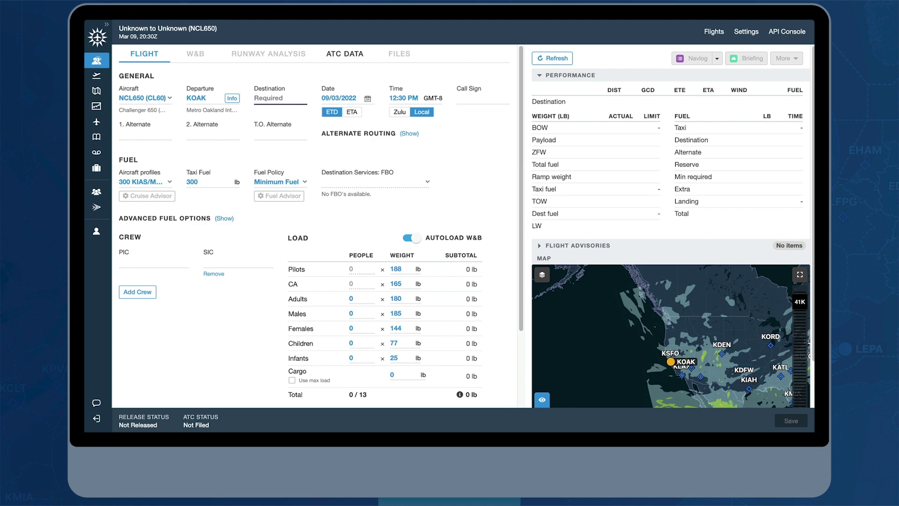
type("KSFO")
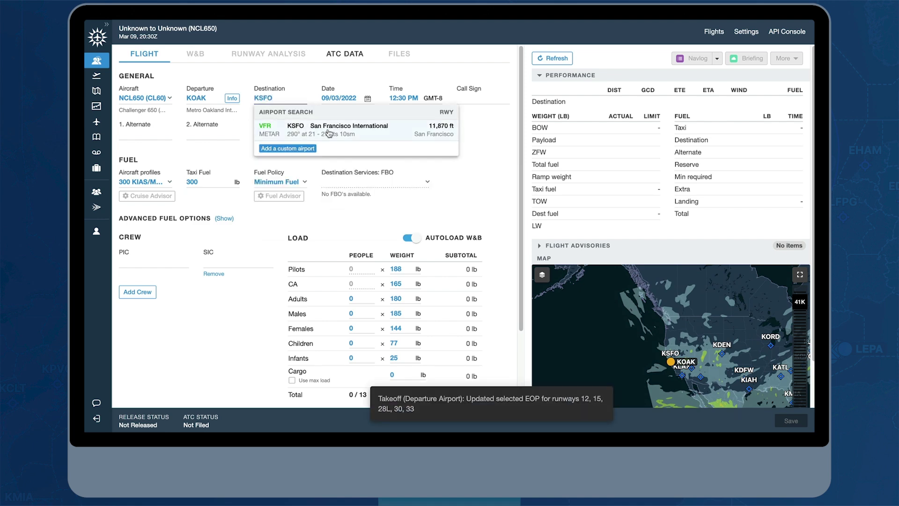
left_click(356, 134)
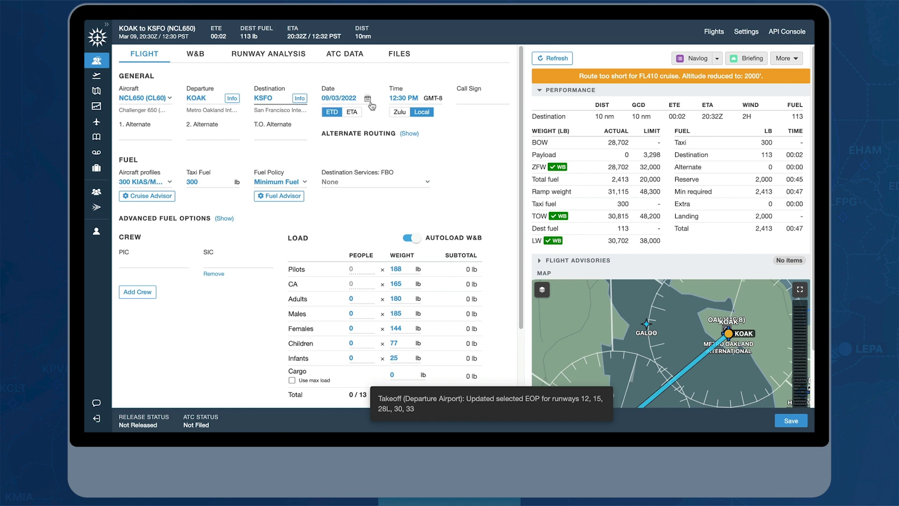
left_click(370, 102)
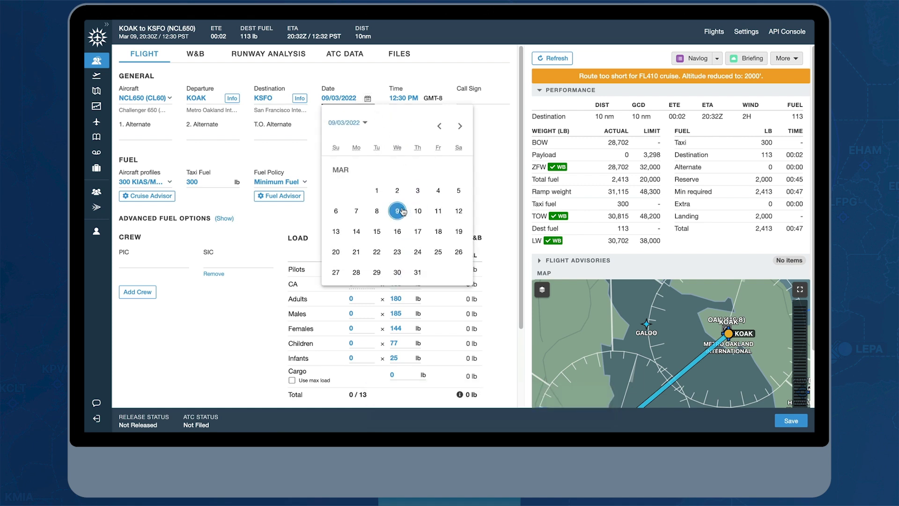
left_click(418, 211)
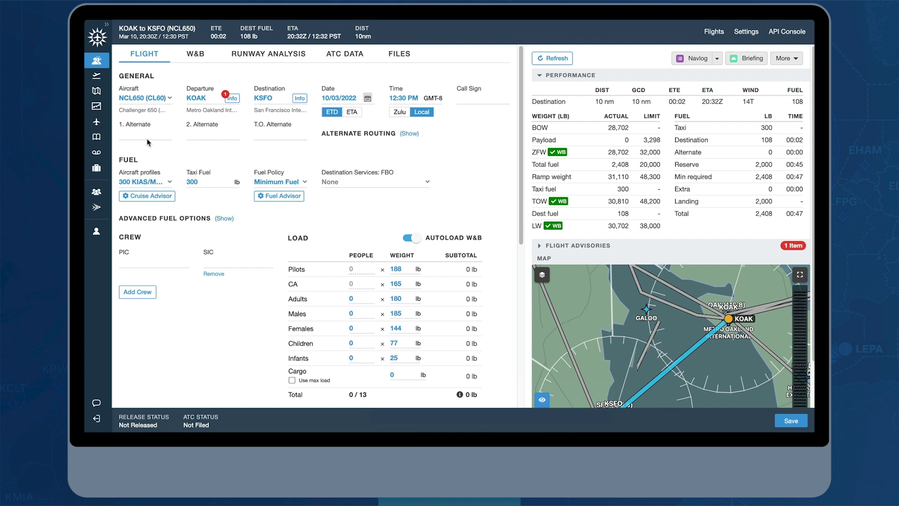
Set KOAK as the first alternate and Signature Flight Support as the destination FBO.
left_click(146, 137)
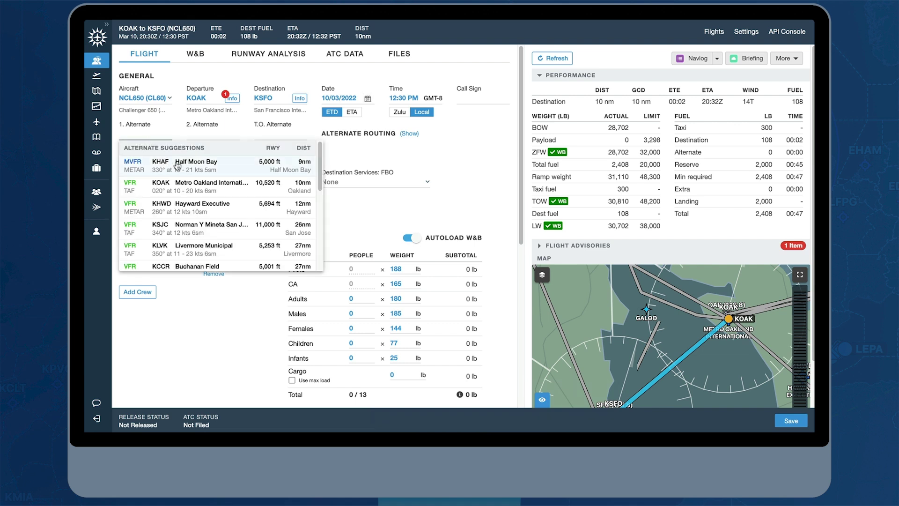
left_click(201, 187)
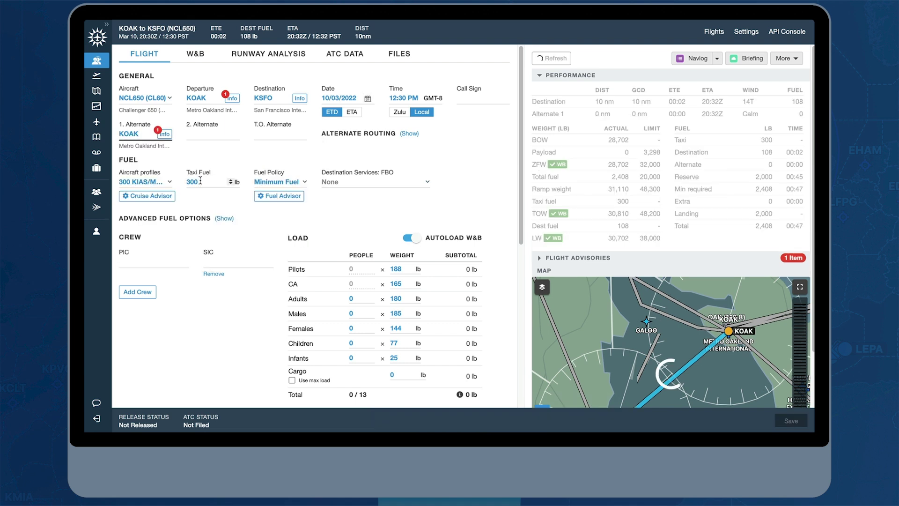
left_click(425, 184)
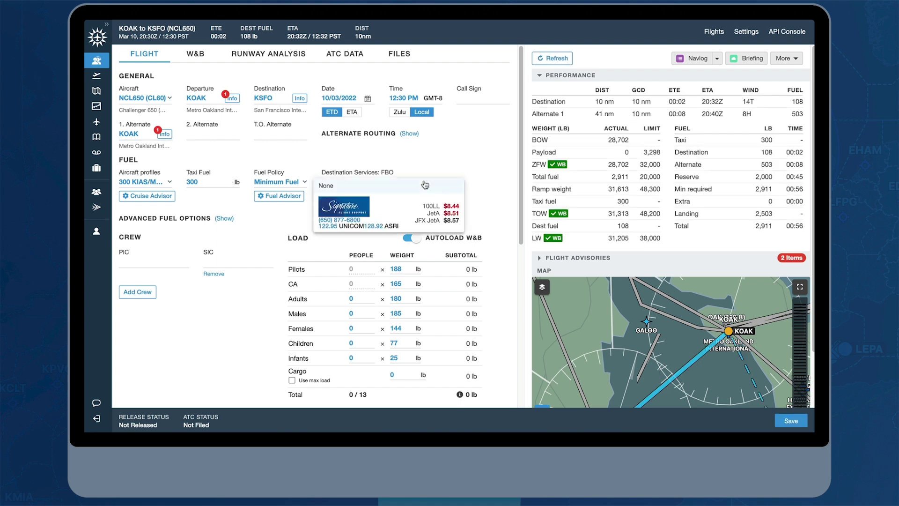
left_click(414, 210)
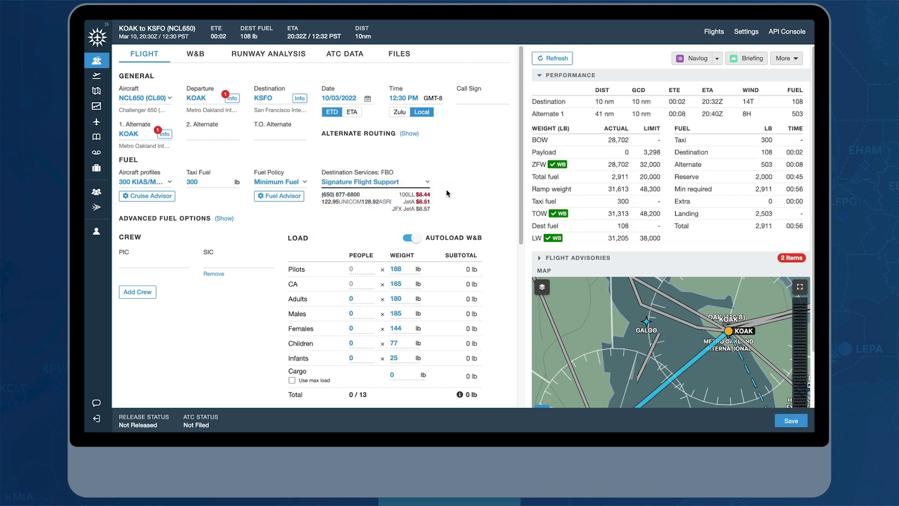
Assign the two crew members by entering the pilot's name as PIC and the copilot's name as SIC.
left_click(151, 262)
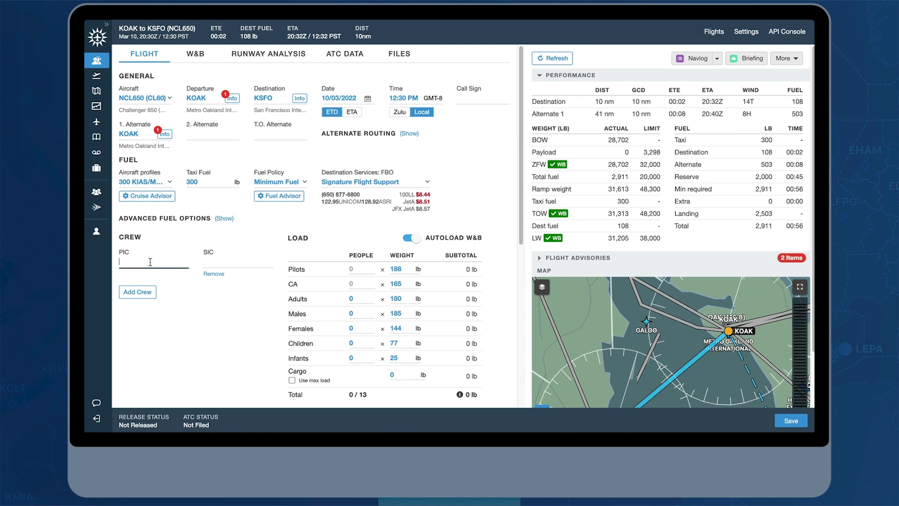
type("ca")
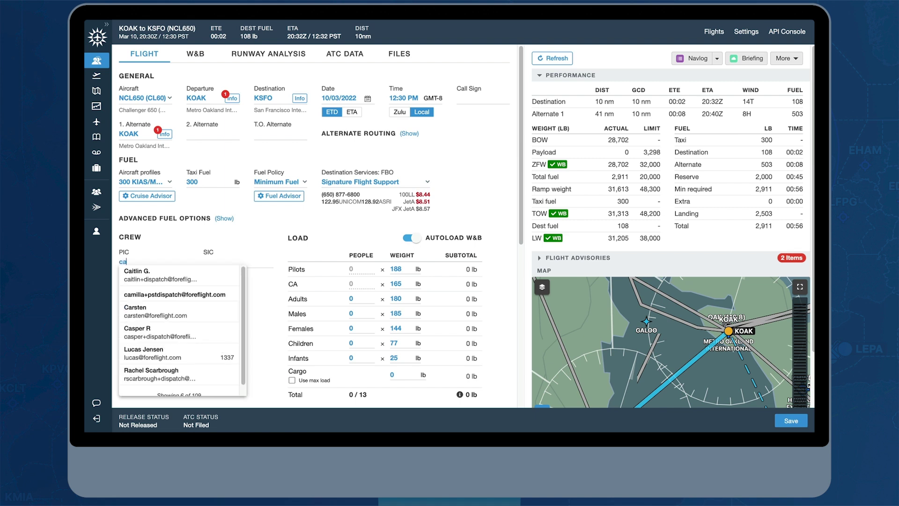
type("itlin g")
key("Return")
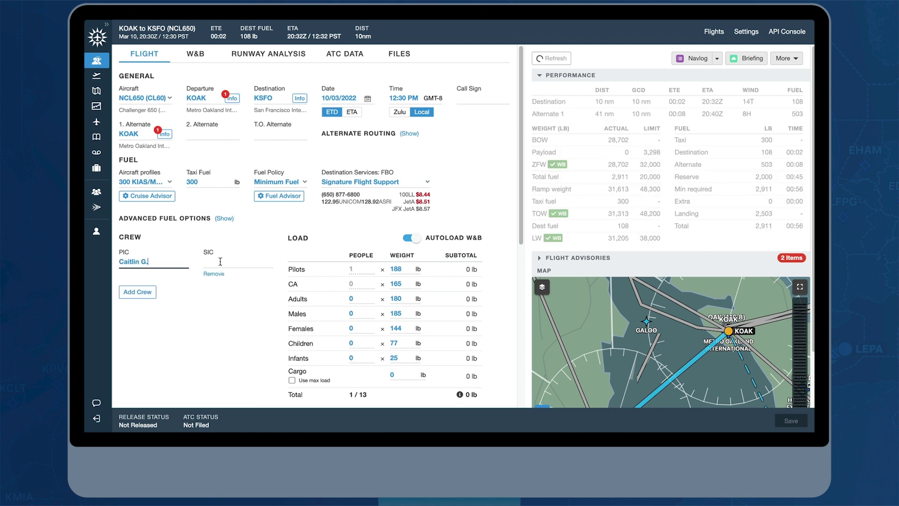
left_click(220, 261)
type("dani")
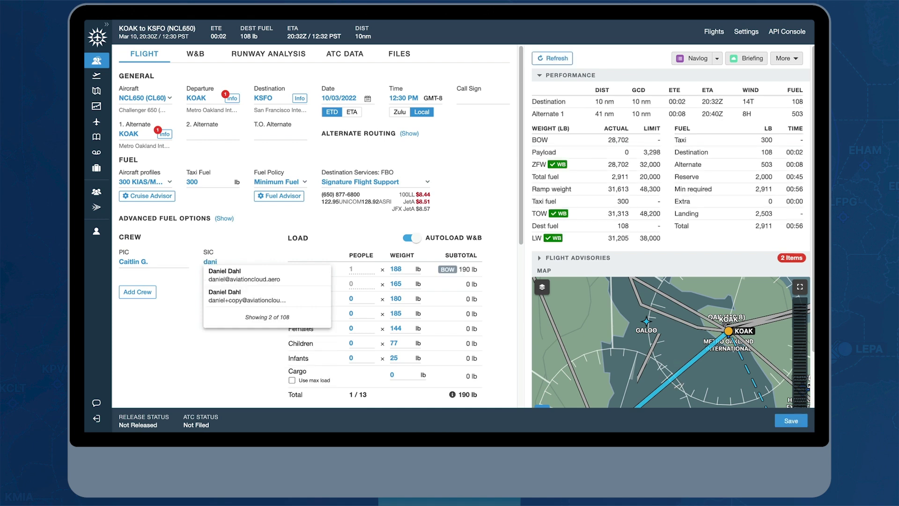
left_click(236, 272)
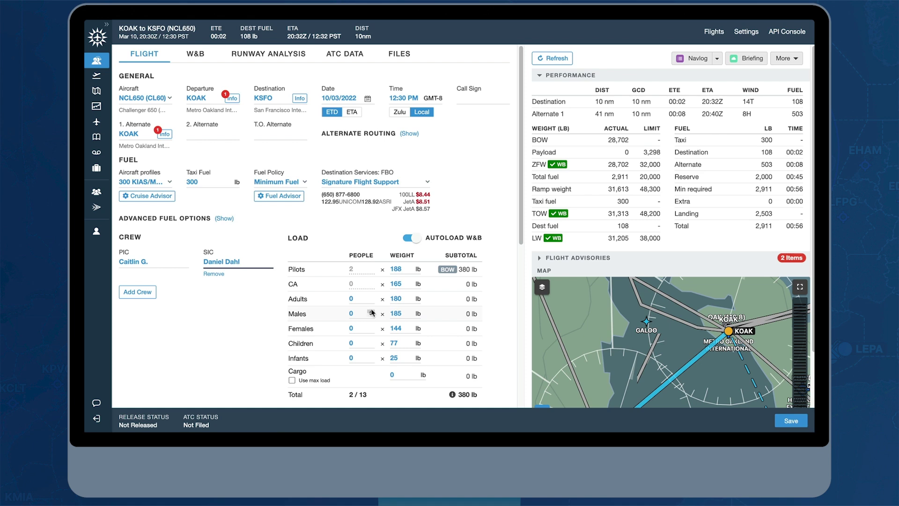
Select the recommended SFO route at FL020 for the flight and save it.
scroll(270, 313, "down", 5)
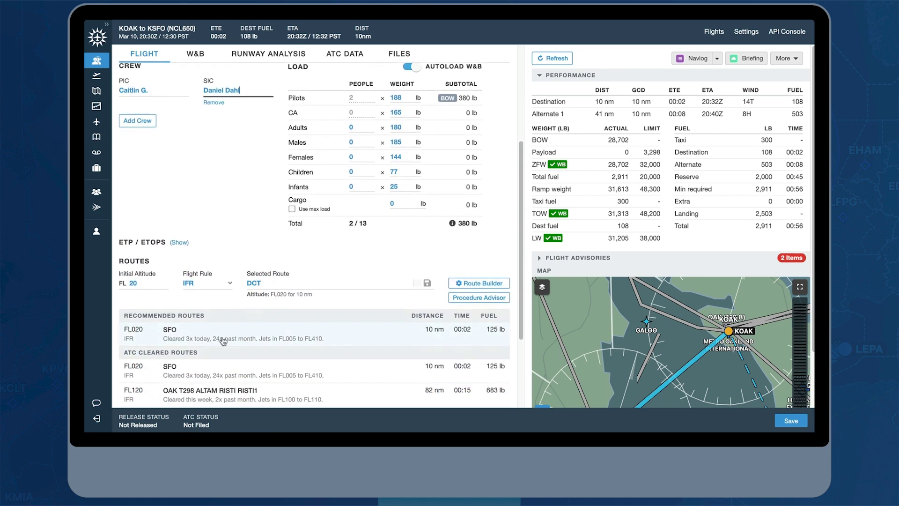
left_click(255, 336)
scroll(285, 326, "up", 4)
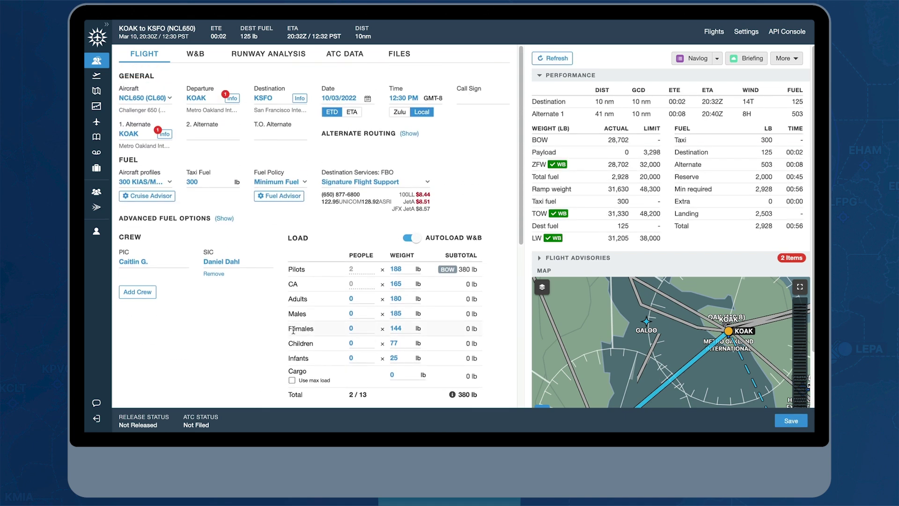
left_click(799, 425)
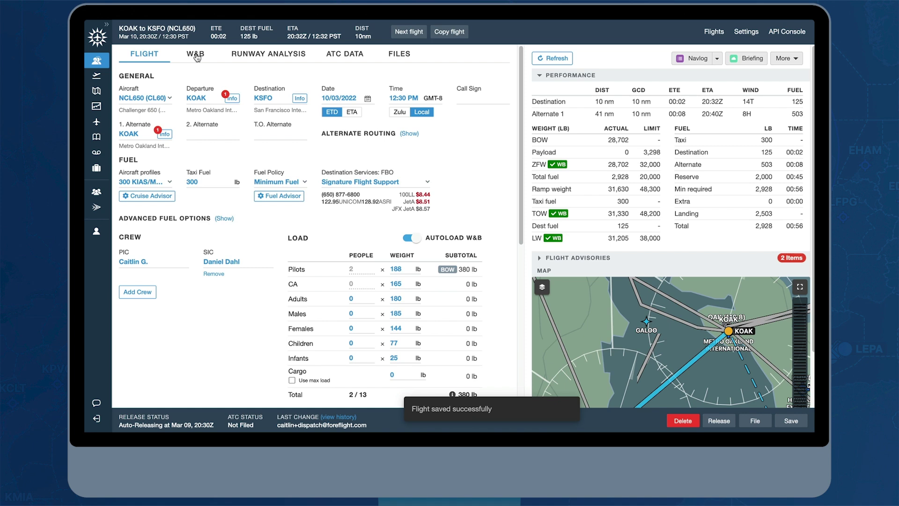
In the weight and balance seating, assign a Male passenger to Right Seat 2 and a Female passenger to Right Seat 4.
left_click(200, 57)
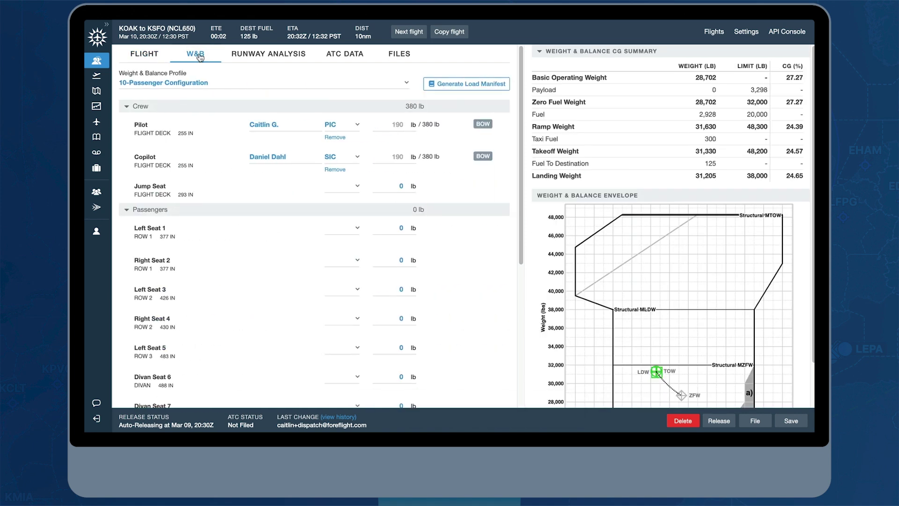
left_click(357, 261)
left_click(347, 319)
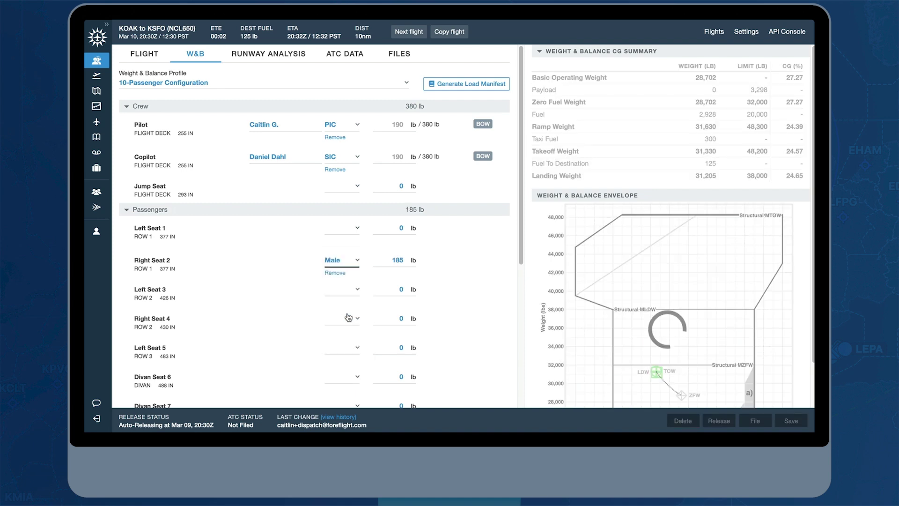
left_click(358, 319)
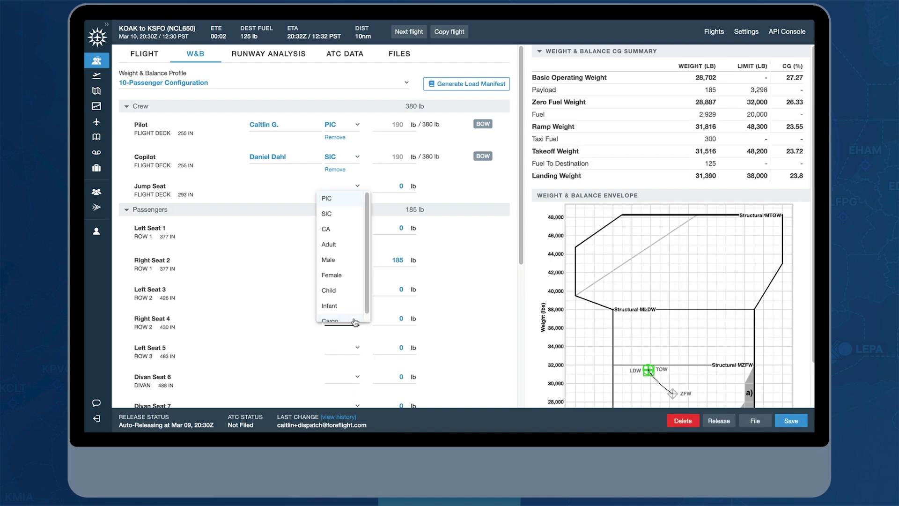
left_click(350, 280)
Set the Aft Baggage cargo weight to 350 lb and save the flight.
scroll(353, 327, "down", 5)
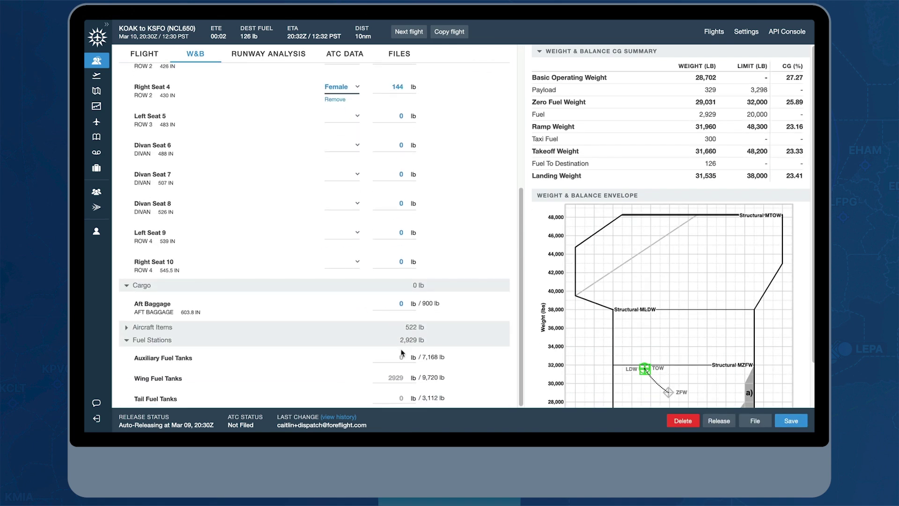
left_click(405, 304)
type("5")
left_click(398, 303)
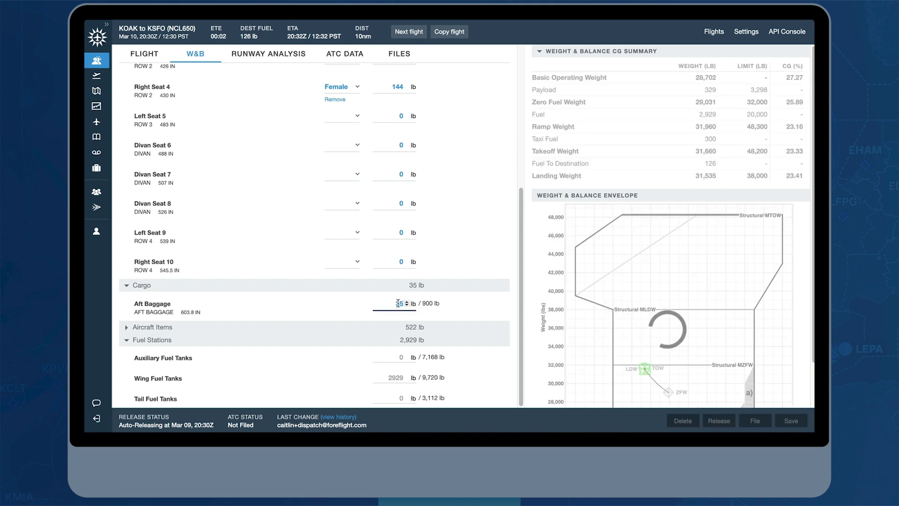
type("3")
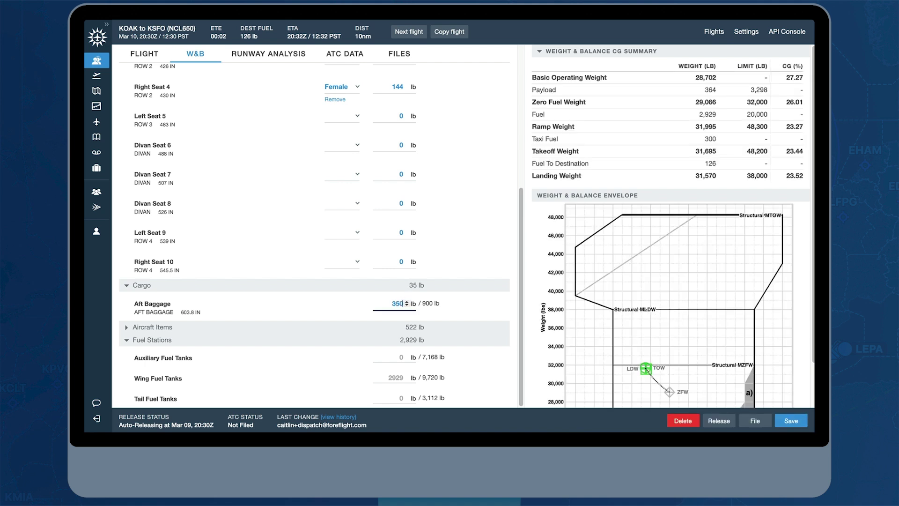
left_click(473, 308)
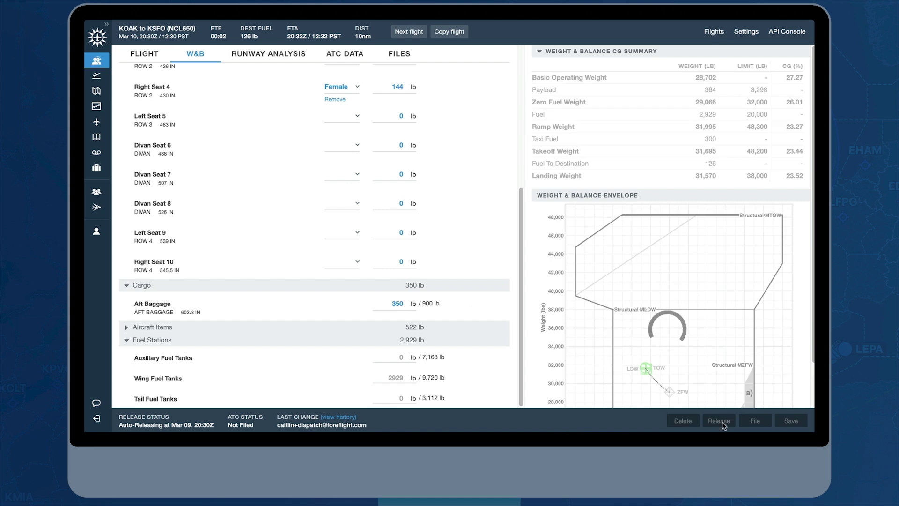
left_click(791, 422)
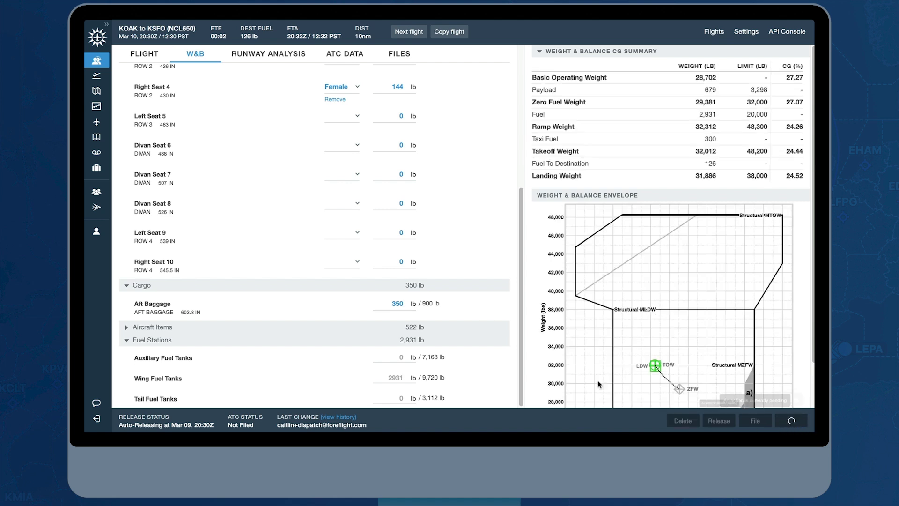
In the runway analysis, select runway 10R for the takeoff from KOAK.
left_click(245, 56)
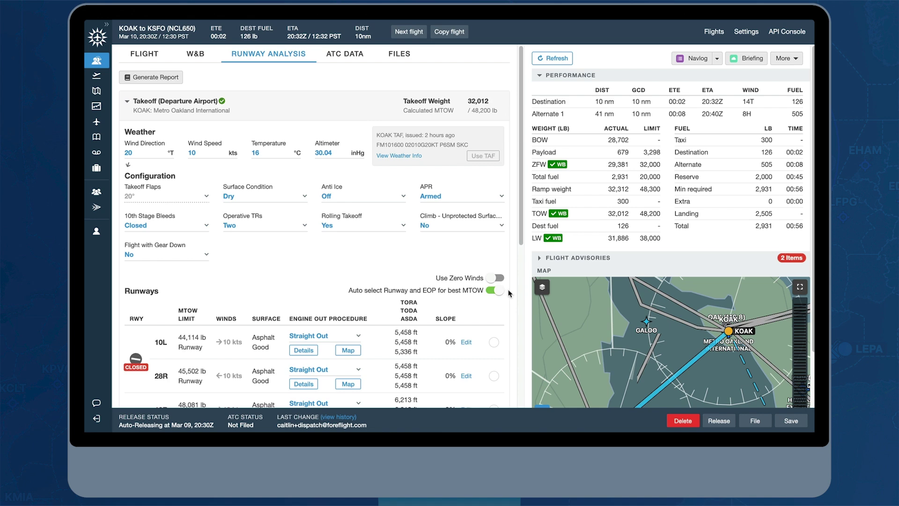
scroll(509, 293, "down", 2)
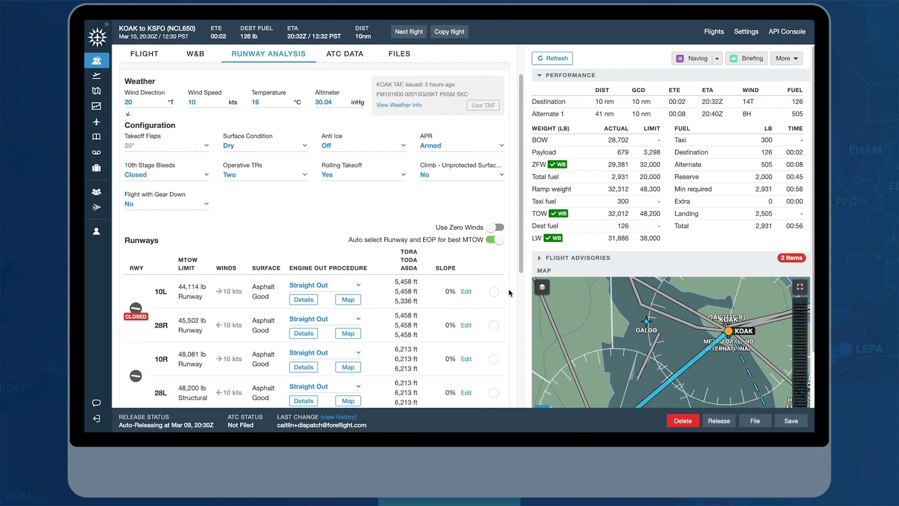
scroll(509, 293, "down", 5)
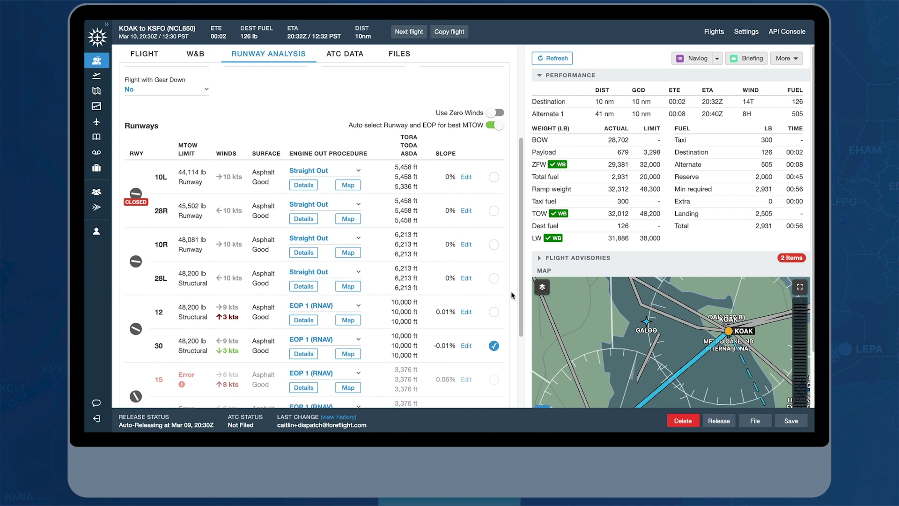
left_click(494, 245)
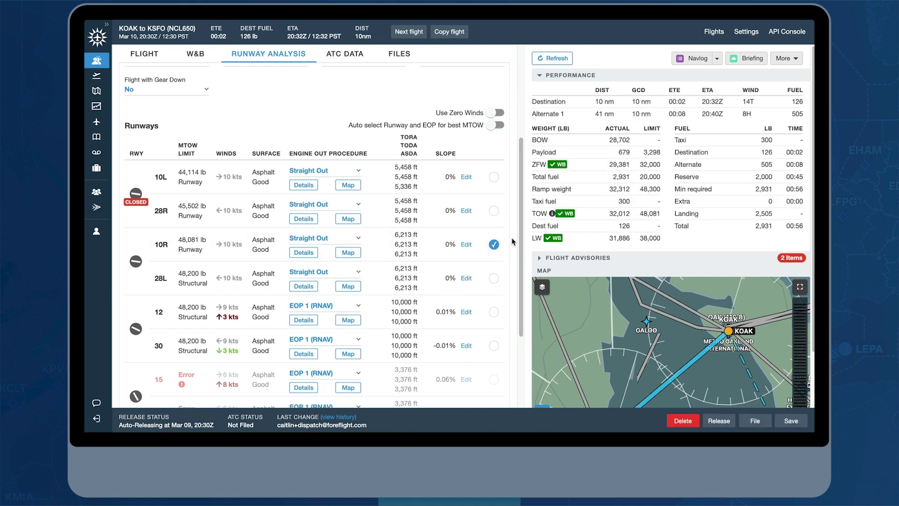
scroll(513, 243, "up", 7)
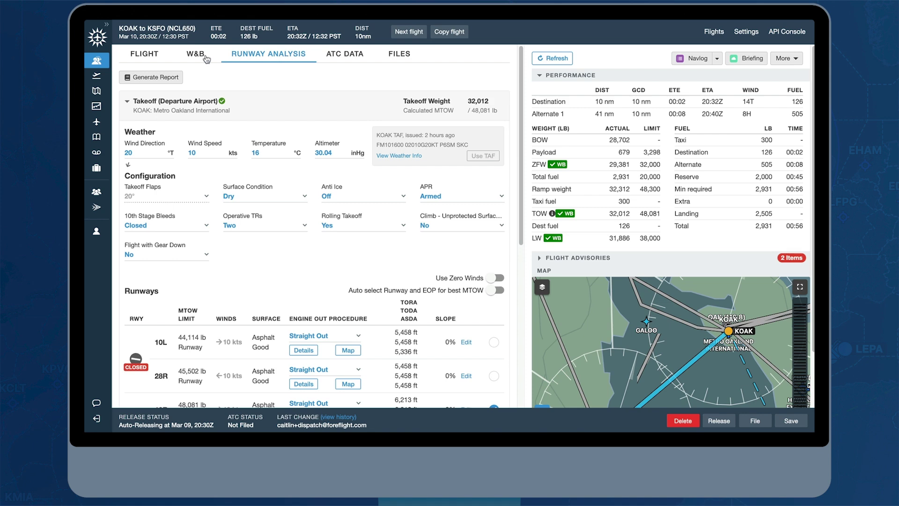
Save the KOAK to KSFO flight from its main flight details and start the next flight leg.
left_click(150, 58)
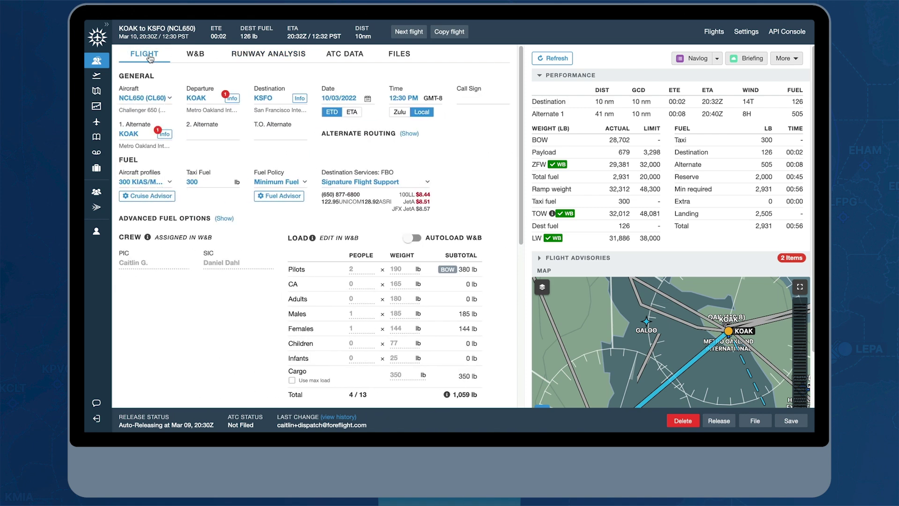
left_click(792, 421)
left_click(409, 33)
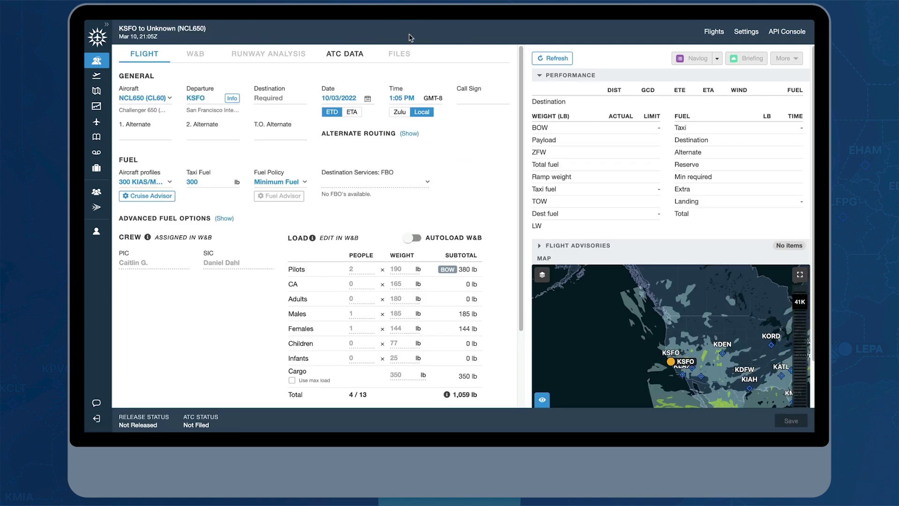
Set the destination of the leg from KSFO to KTEB (Teterboro) and choose KEWR as the first alternate.
left_click(267, 100)
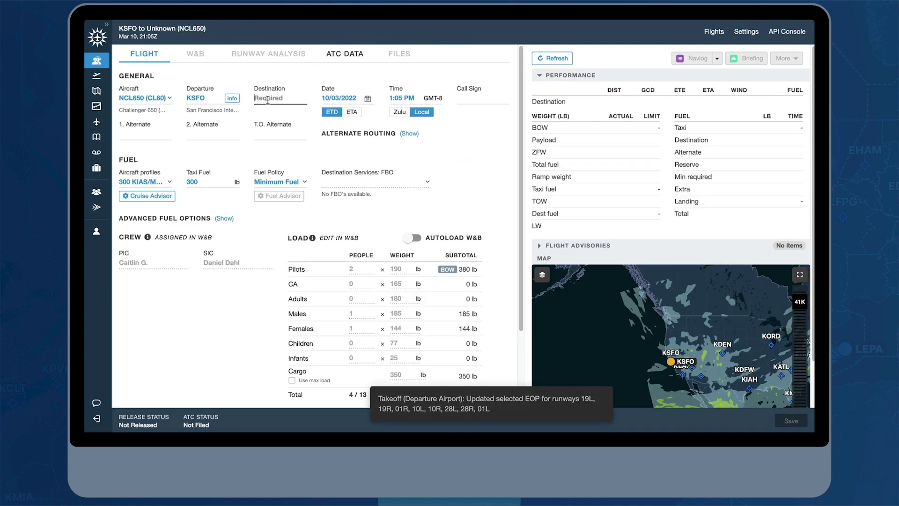
type("KTEB")
left_click(304, 135)
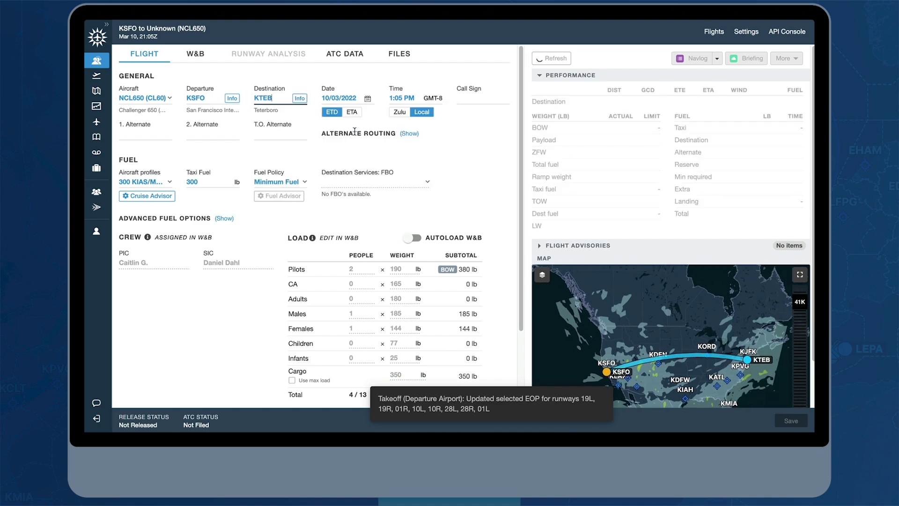
left_click(131, 133)
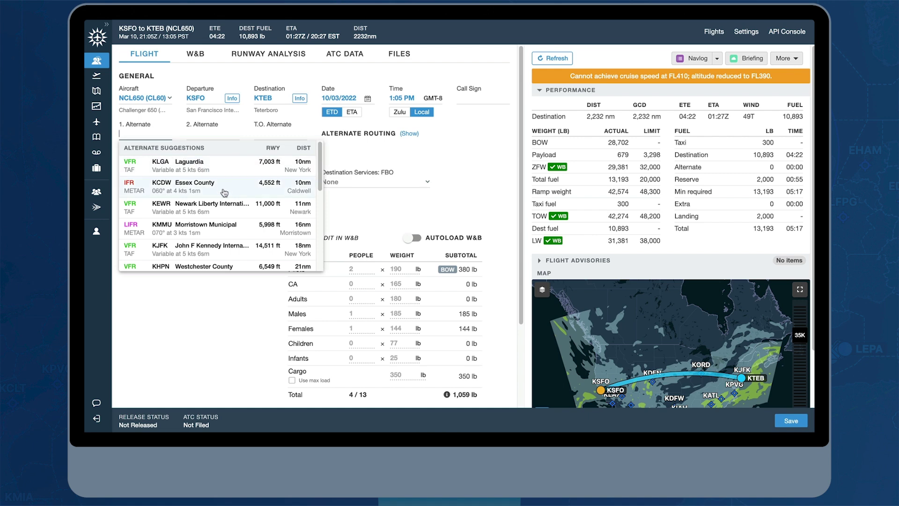
left_click(227, 208)
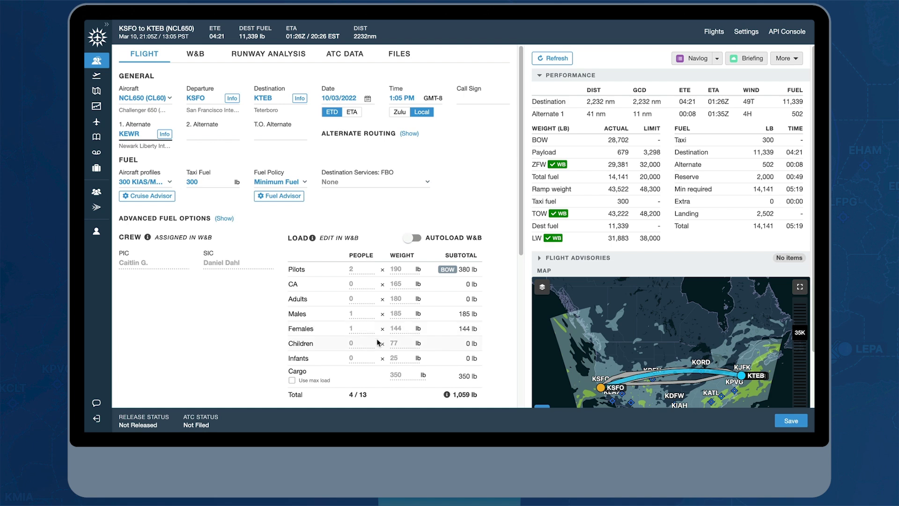
Select the recommended FL390 route TRUKN2 ORRCA Q120 GALLI BAM J94 OBK J584 CRL J554 JHW LVZ4 and save the flight.
scroll(380, 333, "down", 5)
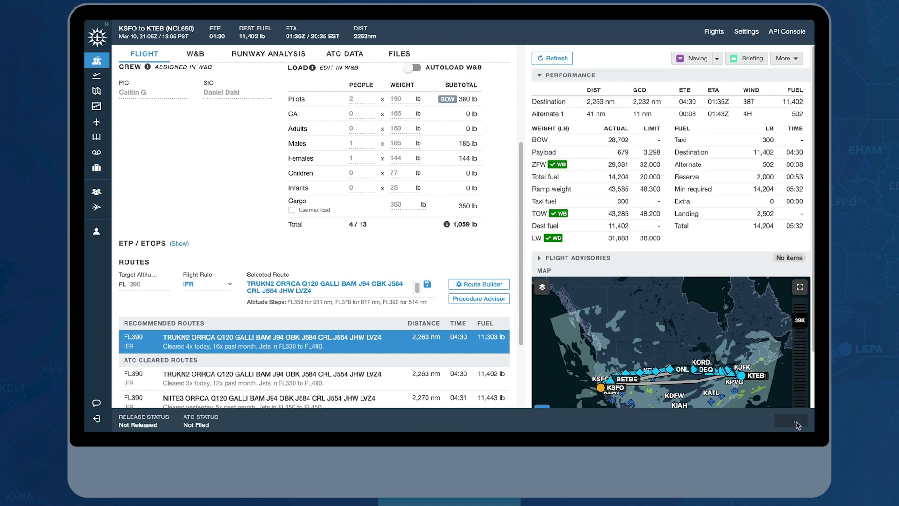
left_click(796, 421)
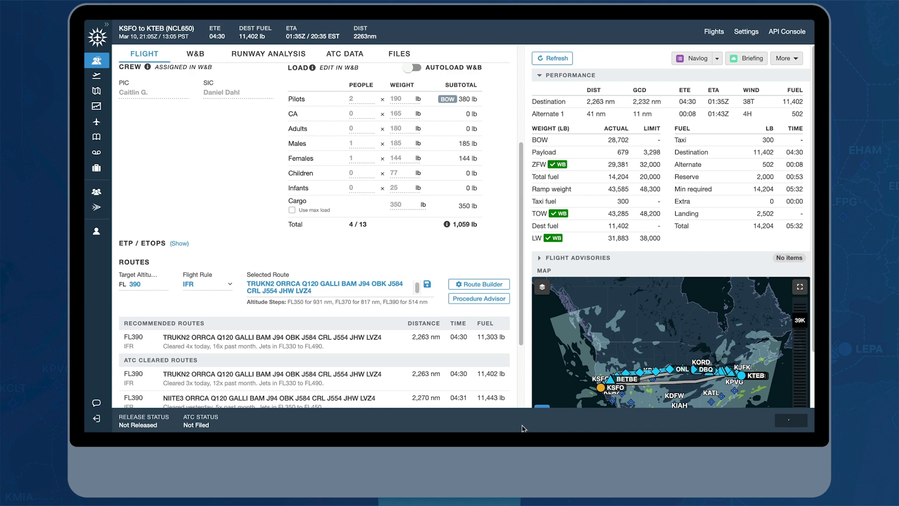
Examine the takeoff runway analysis for the KSFO departure, including weather, configuration and the runway list.
scroll(165, 82, "up", 4)
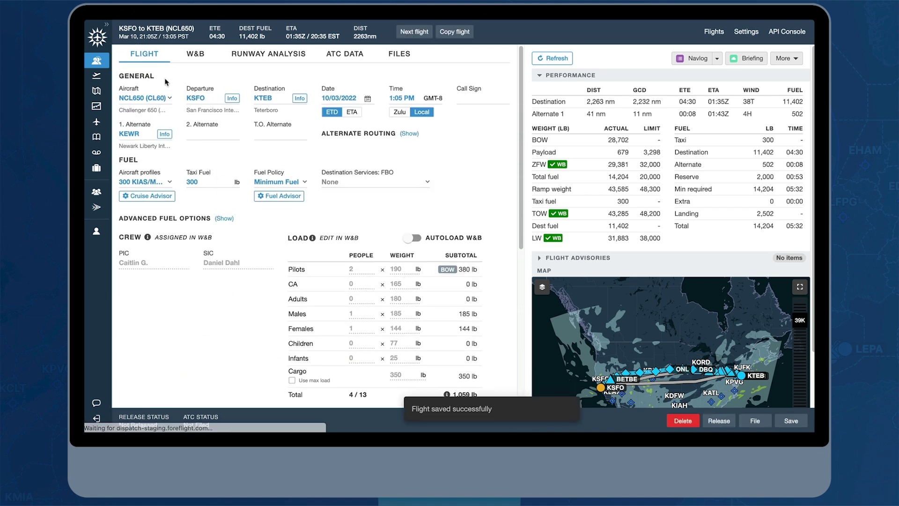
left_click(259, 58)
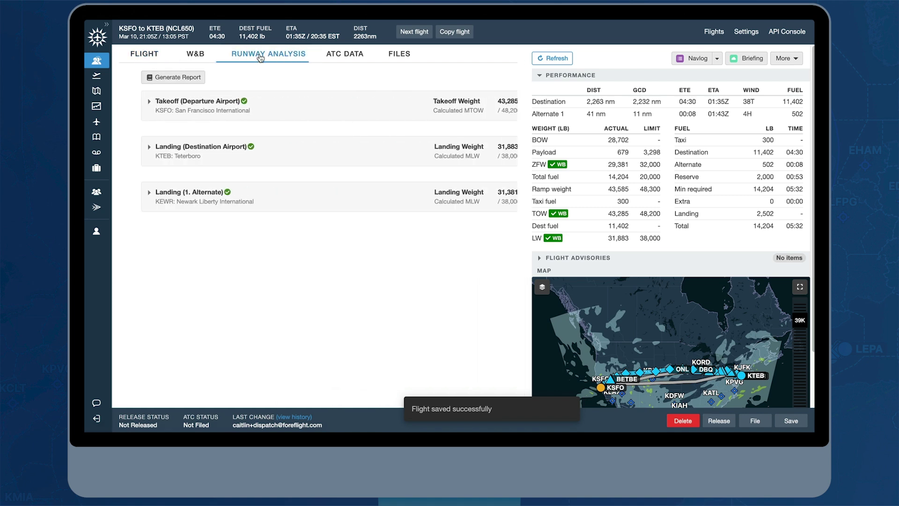
left_click(131, 103)
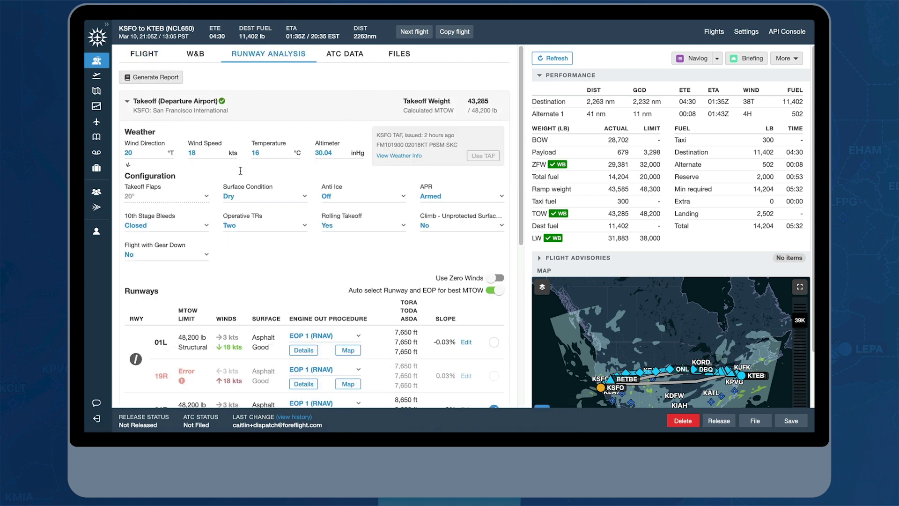
scroll(385, 224, "down", 5)
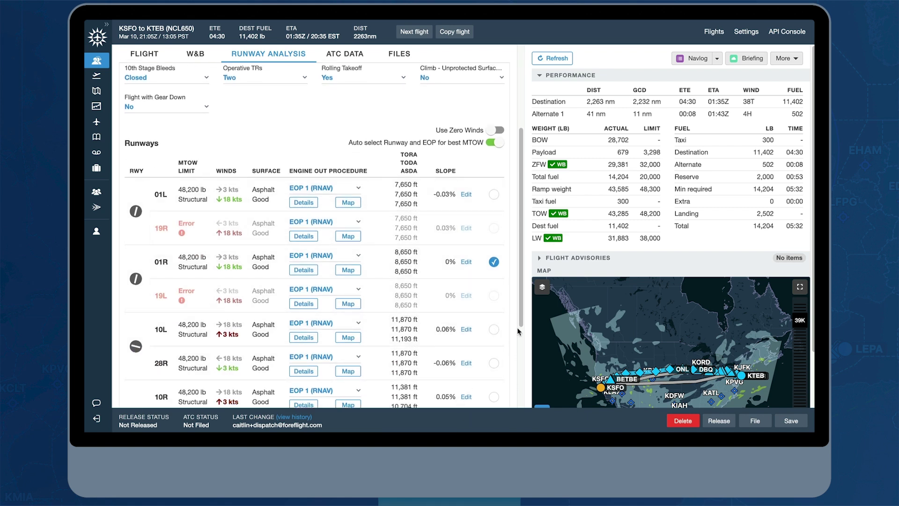
scroll(516, 323, "up", 5)
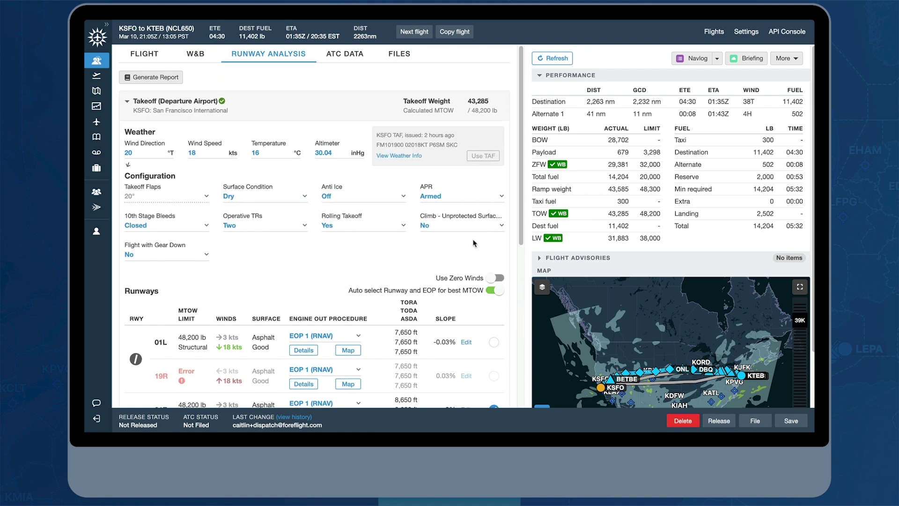
Start the next flight leg from KTEB and set its destination to KNEW (Lakefront).
left_click(414, 33)
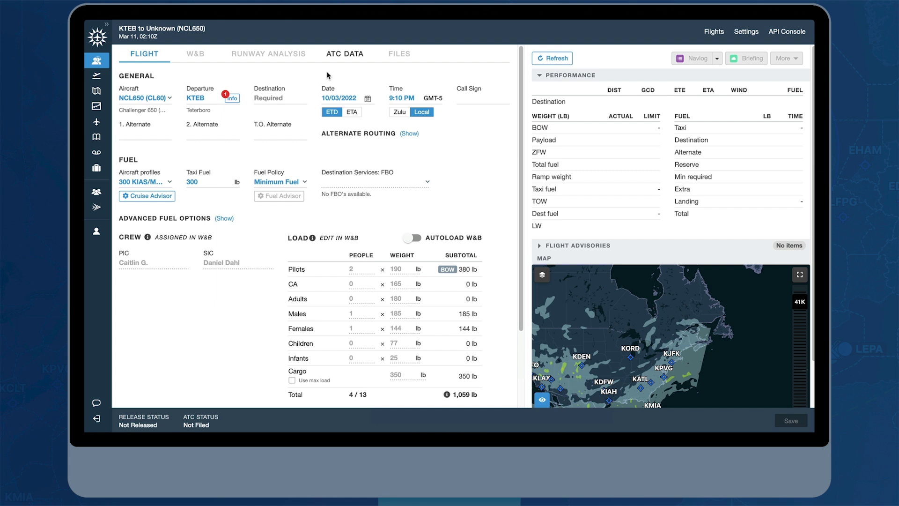
left_click(270, 100)
type("KNEW")
left_click(316, 131)
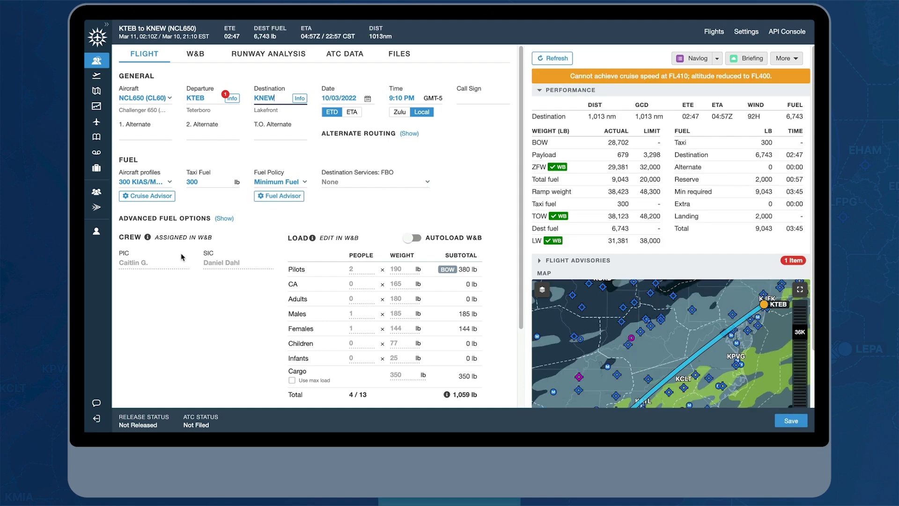
Select the recommended route LANNA J48 MOL J22 MEI RYTHM4 for the KTEB to KNEW leg and save the flight.
scroll(201, 274, "down", 3)
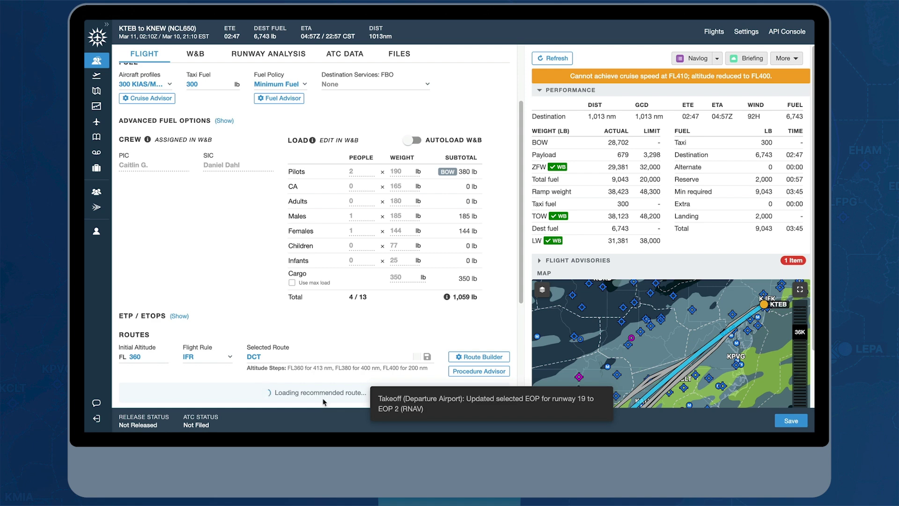
scroll(327, 379, "down", 5)
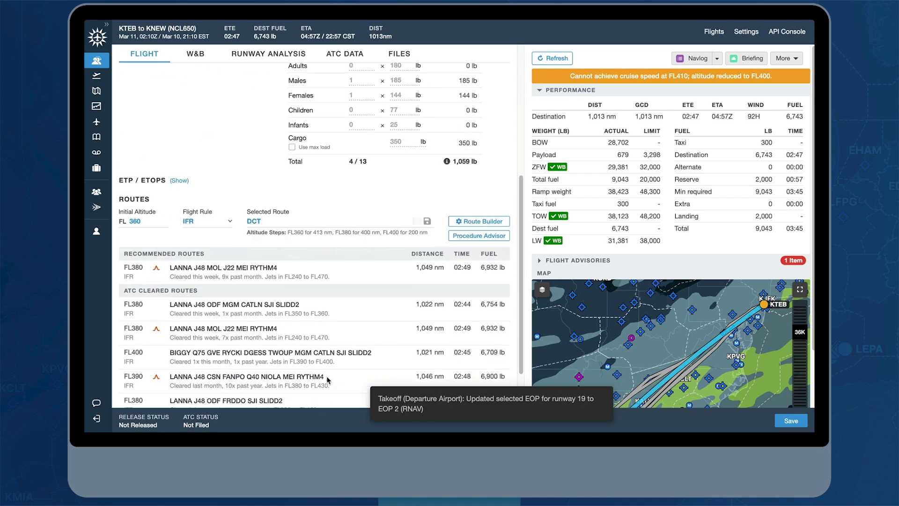
left_click(321, 260)
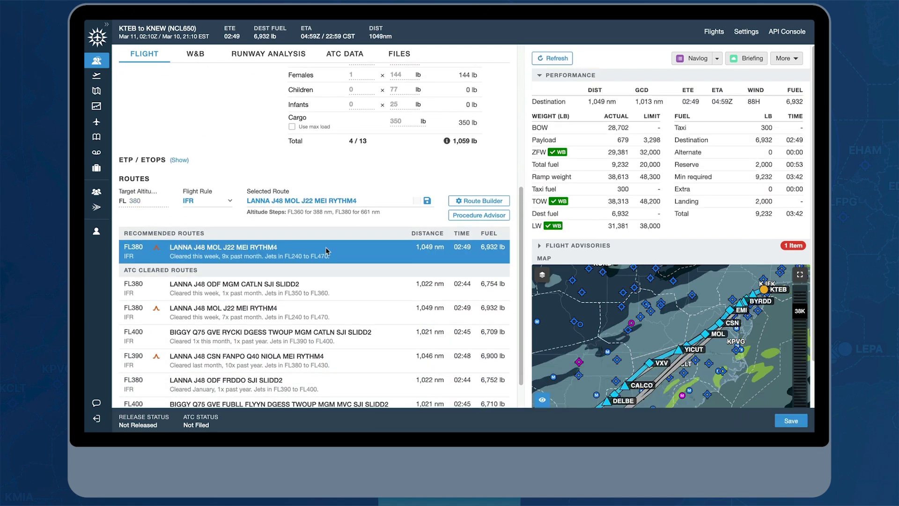
left_click(800, 423)
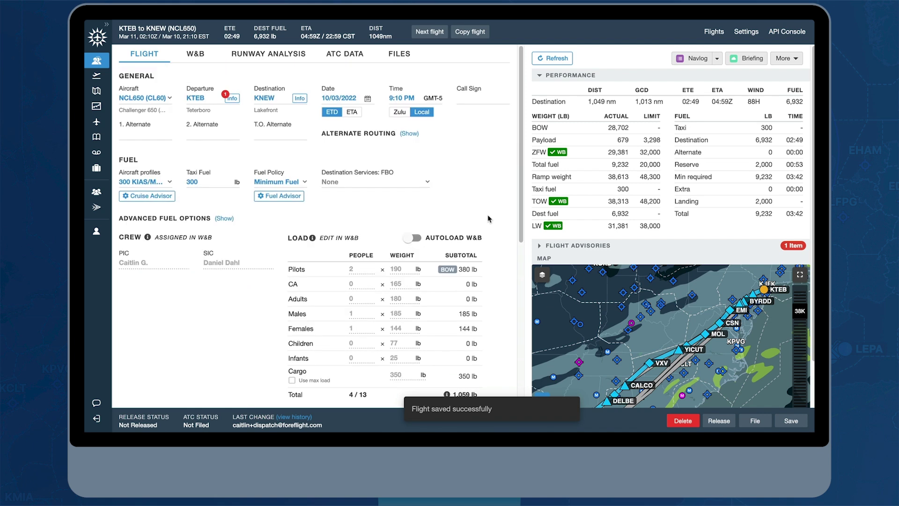
Examine the takeoff runway analysis for the KTEB departure and its selected runway.
left_click(291, 59)
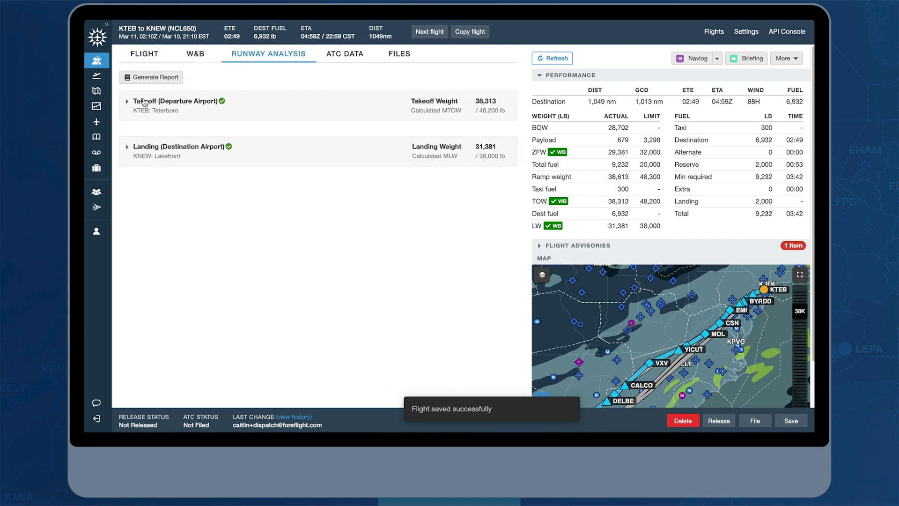
left_click(126, 108)
scroll(327, 262, "down", 3)
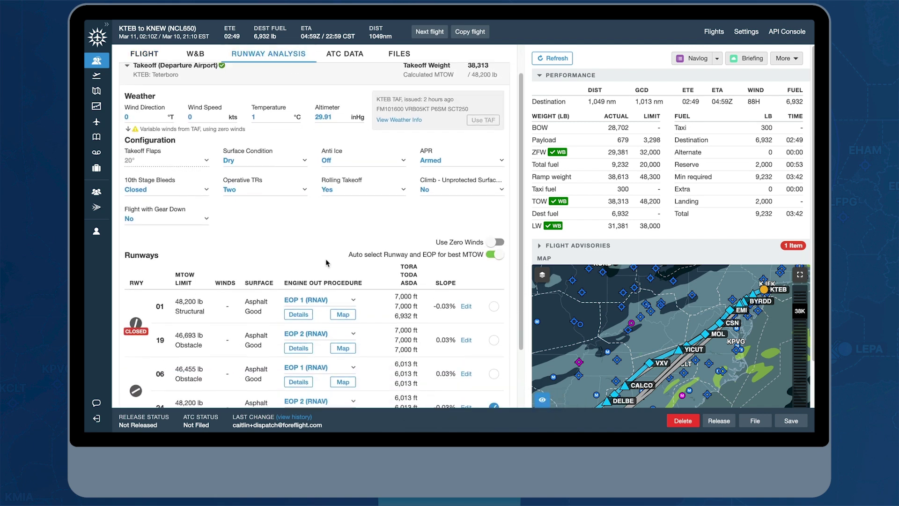
scroll(388, 336, "up", 3)
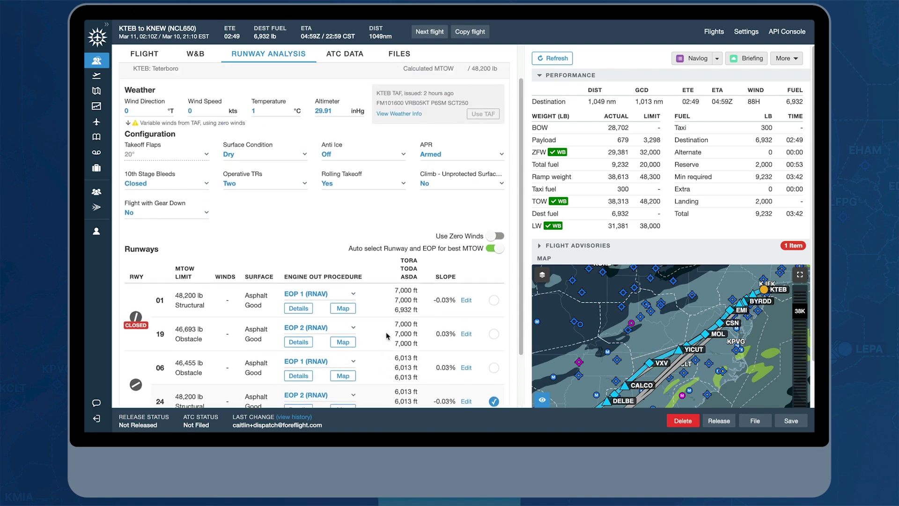
Start the next flight leg from KNEW and set its destination to KSGR (Sugar Land Regional).
left_click(435, 32)
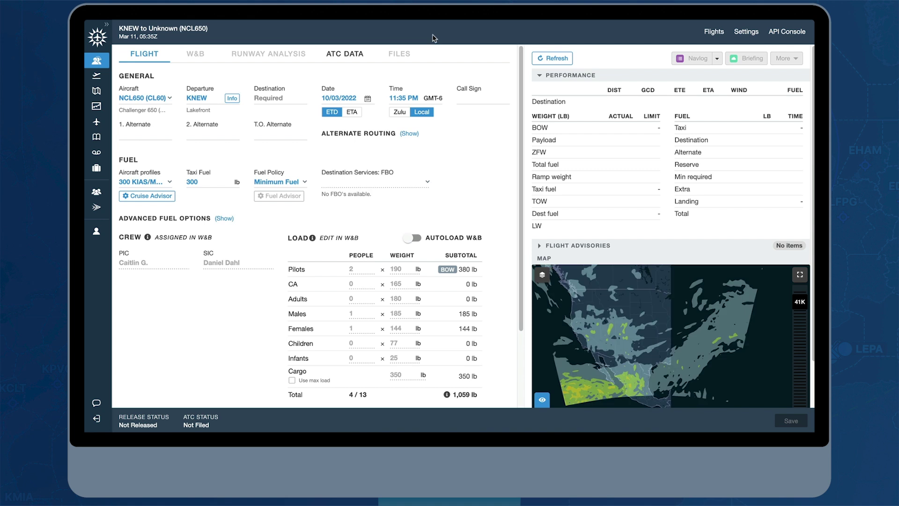
left_click(263, 98)
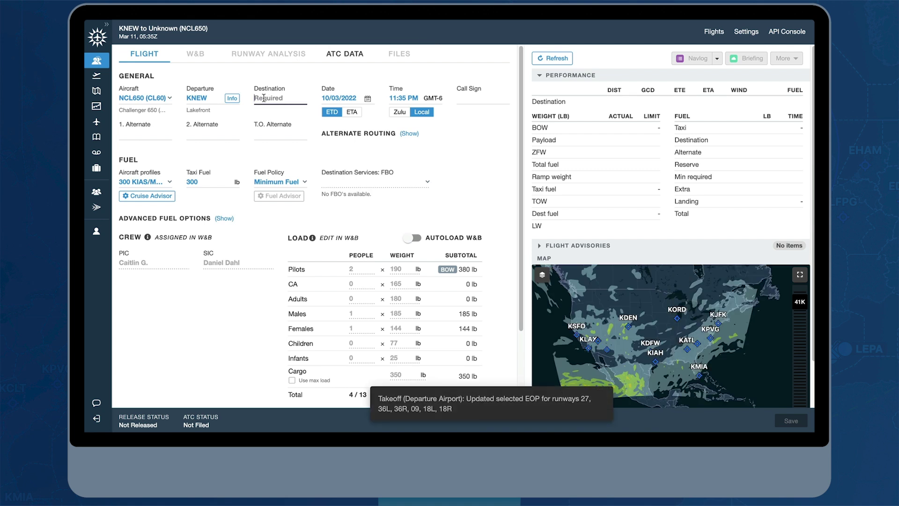
type("KSGR")
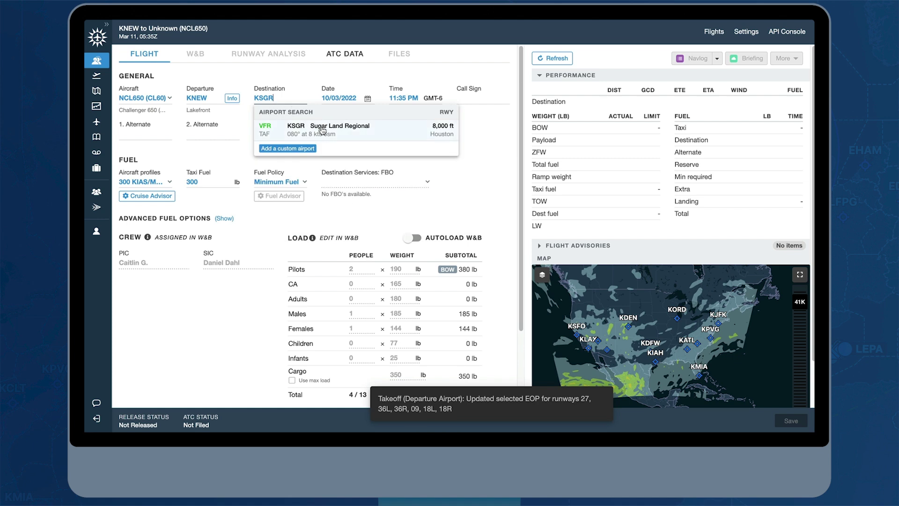
left_click(322, 130)
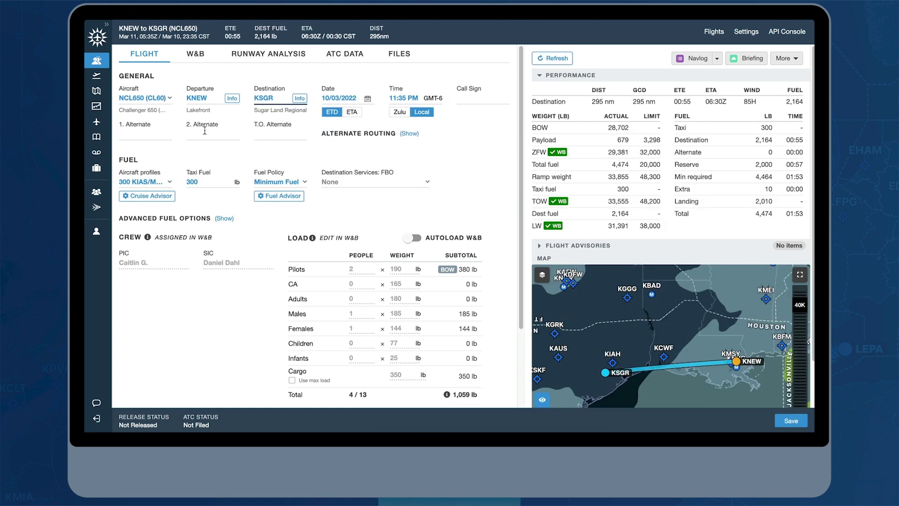
Choose KAXH as the first alternate and Global Select At Sugar Land as the destination FBO.
left_click(153, 135)
left_click(190, 164)
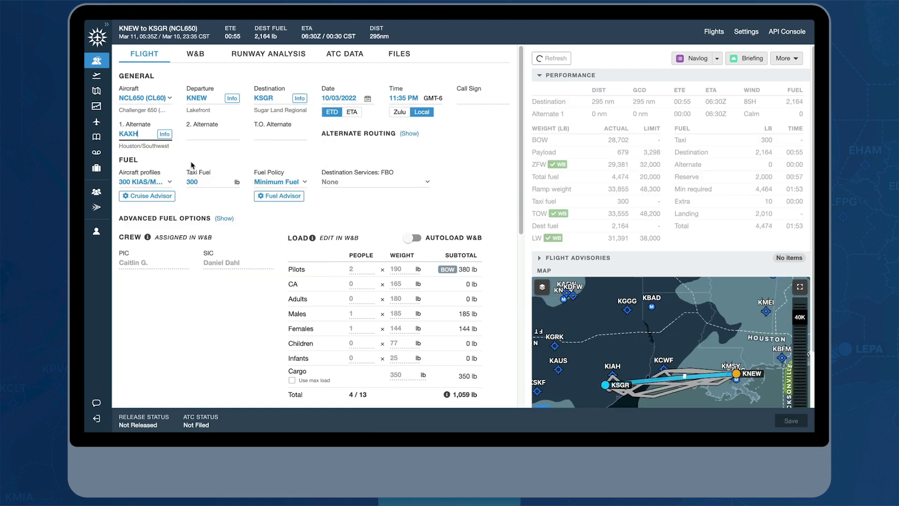
left_click(405, 182)
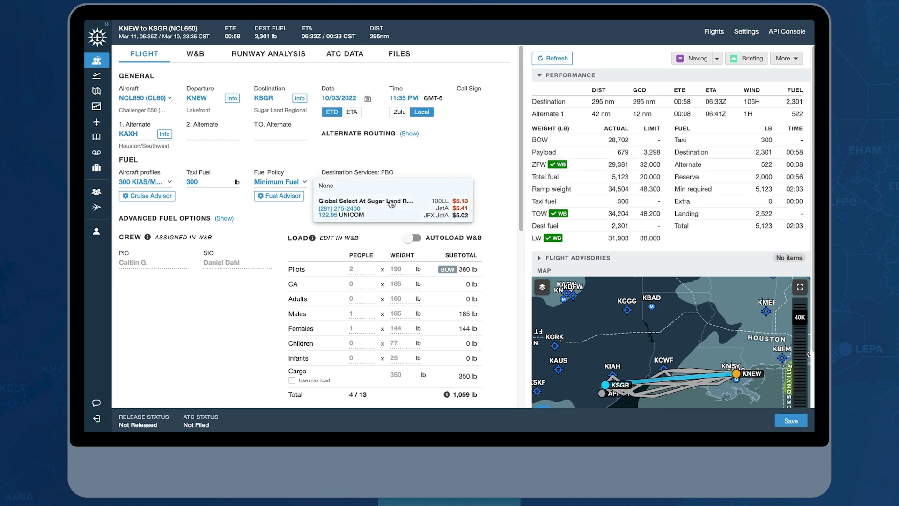
left_click(391, 203)
Select the recommended FL400 route BBURT TKNIQ3 for the KNEW to KSGR leg.
scroll(278, 251, "down", 1)
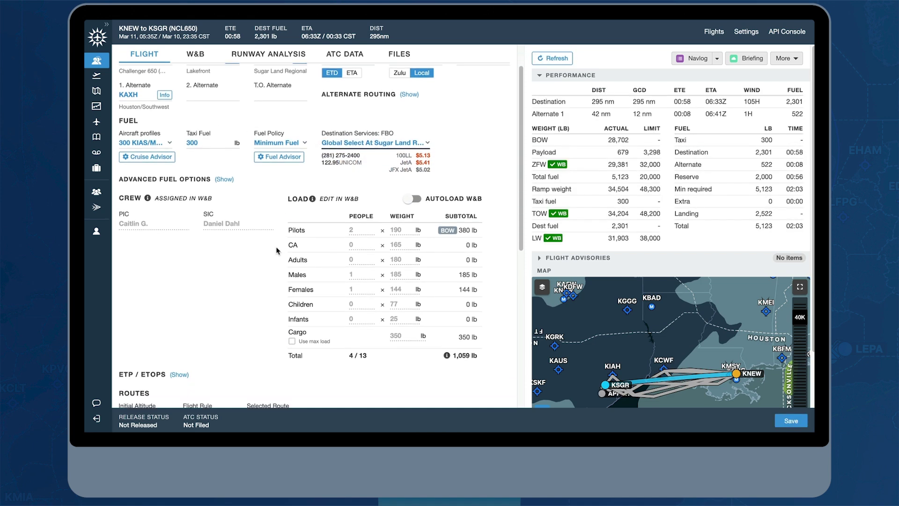
scroll(281, 267, "down", 2)
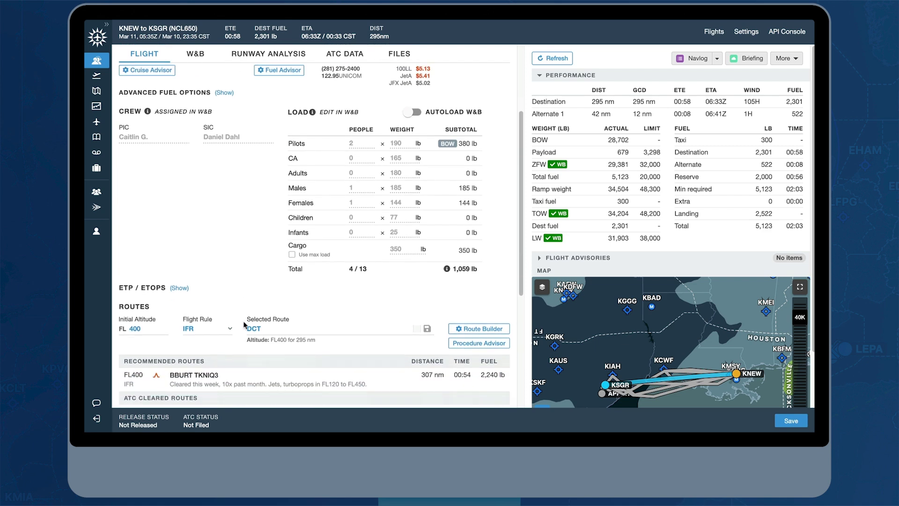
left_click(262, 377)
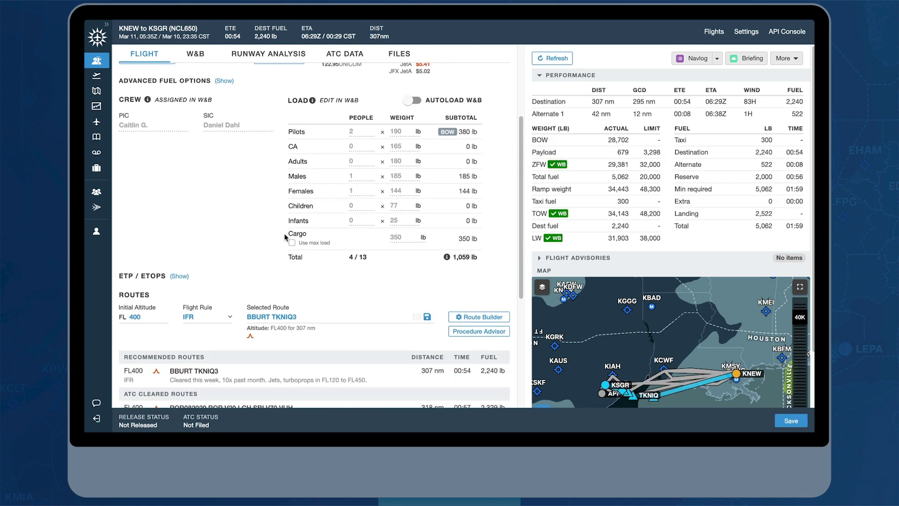
Review the takeoff runway analysis for the KNEW departure and save the KNEW to KSGR flight.
scroll(285, 237, "up", 5)
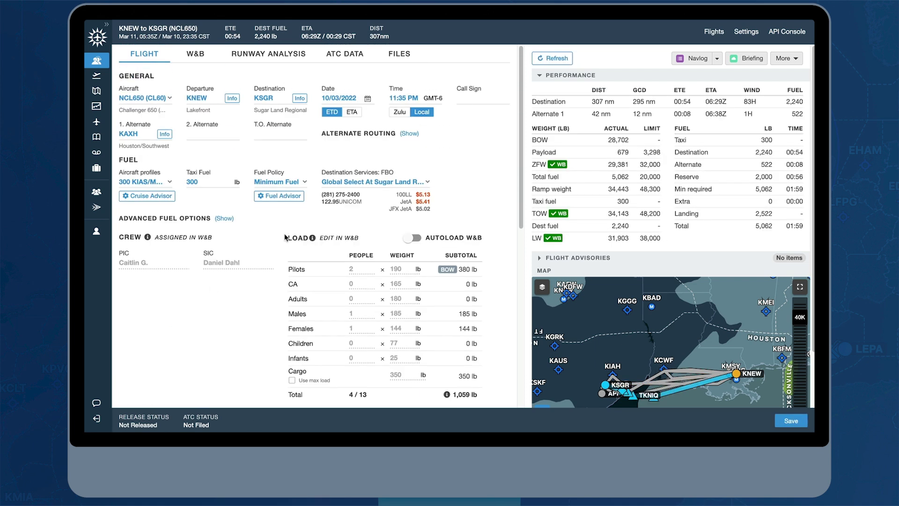
left_click(291, 56)
left_click(128, 104)
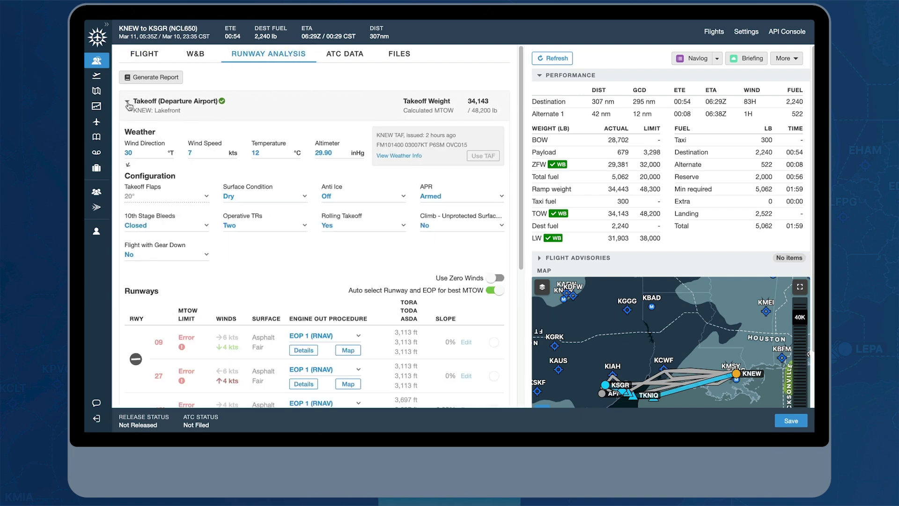
scroll(381, 273, "down", 3)
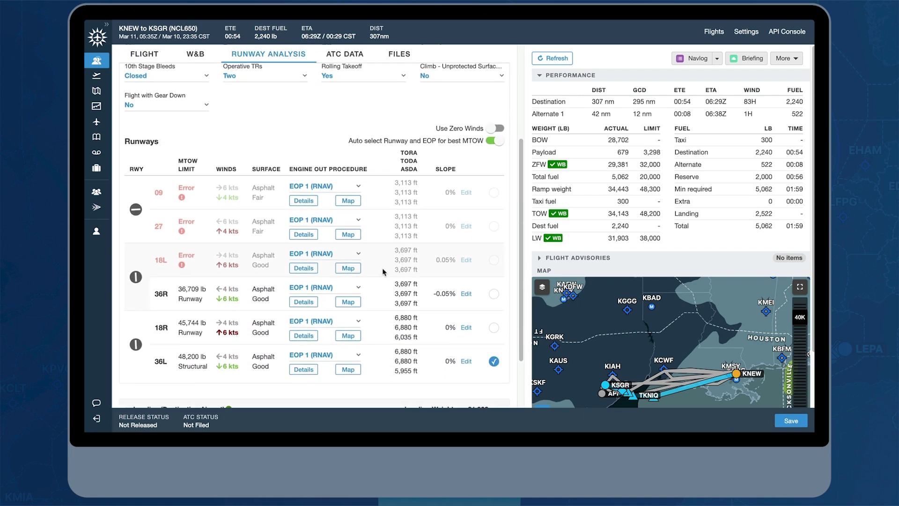
left_click(791, 421)
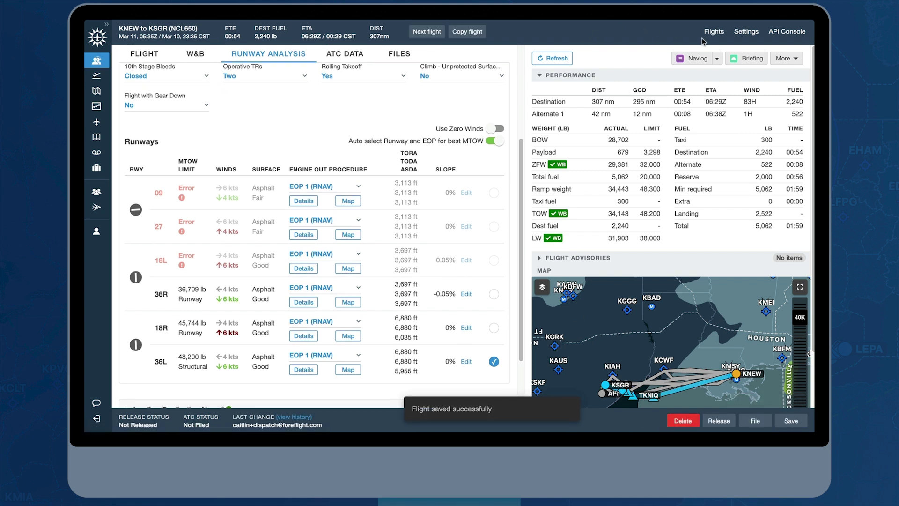
Open the list of all flights and search it by the pilot's first name.
left_click(714, 32)
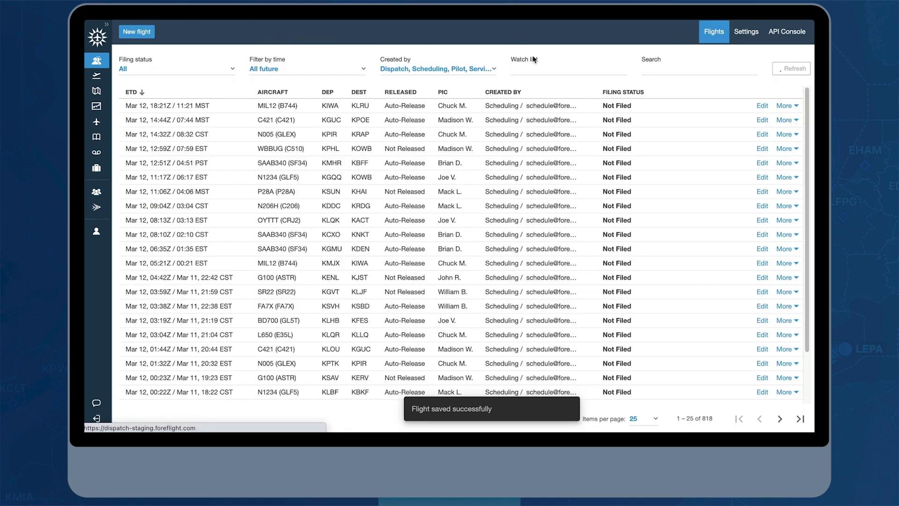
left_click(667, 72)
type("CAITLIN")
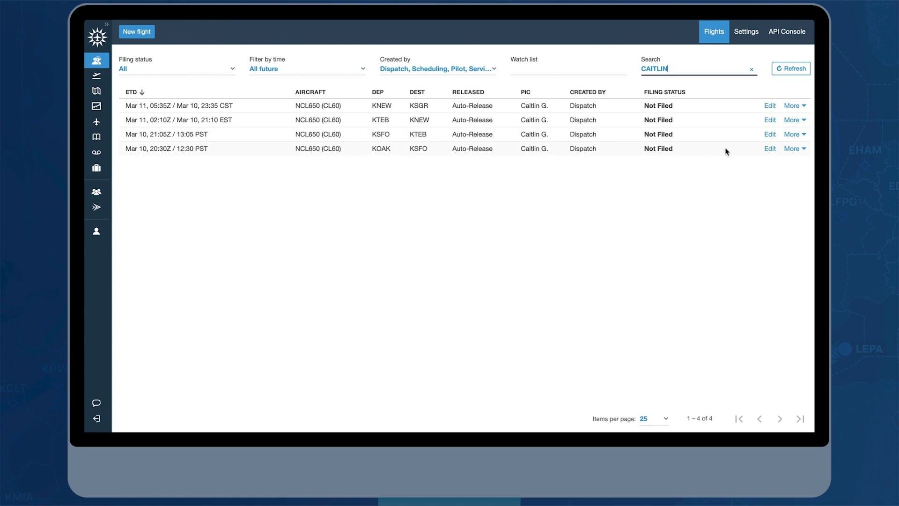
Open the Fuel Advisor for the KSFO to KTEB flight and load more legs after KNEW.
left_click(770, 135)
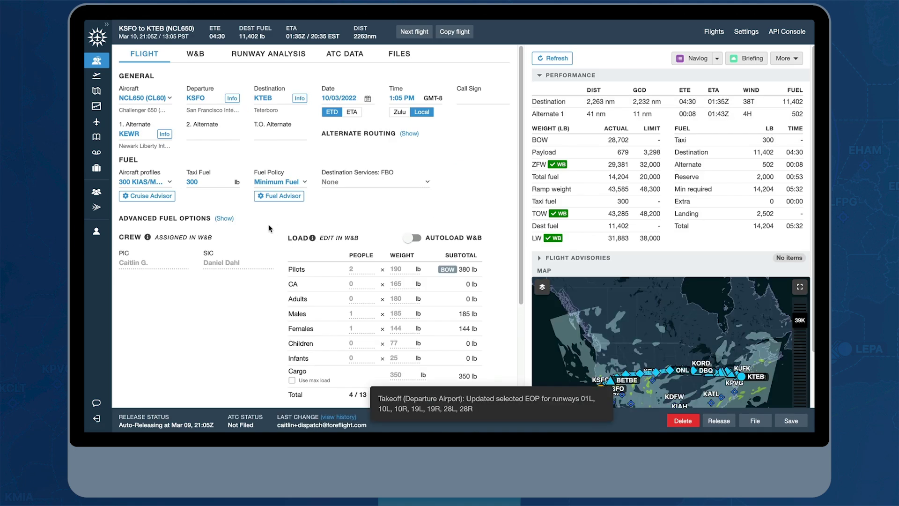
left_click(280, 199)
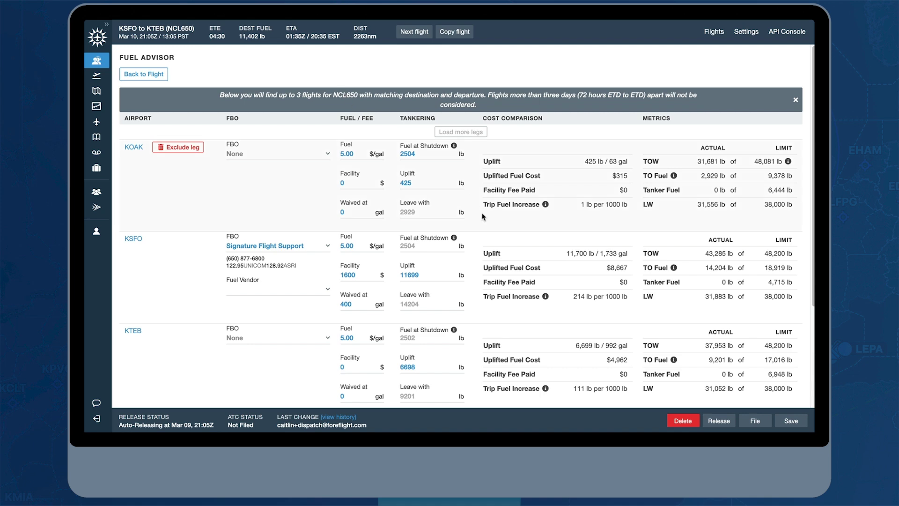
scroll(486, 218, "down", 3)
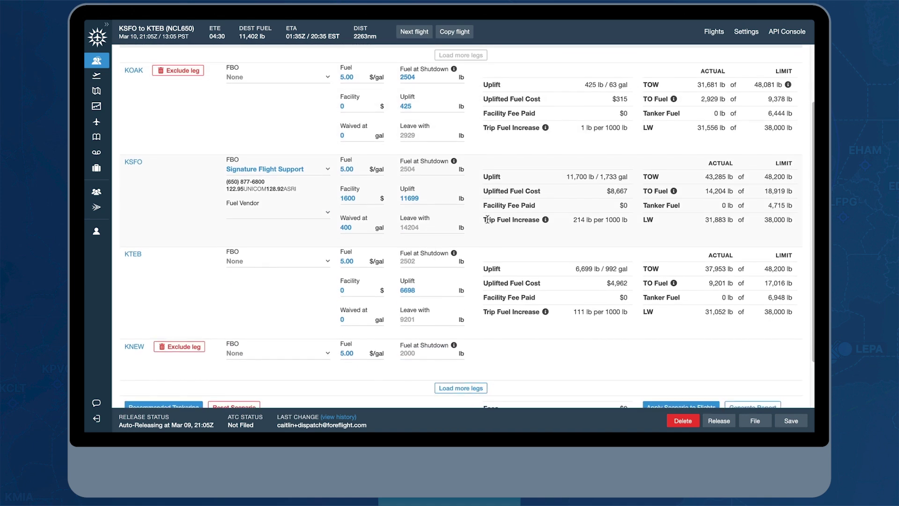
scroll(474, 238, "down", 2)
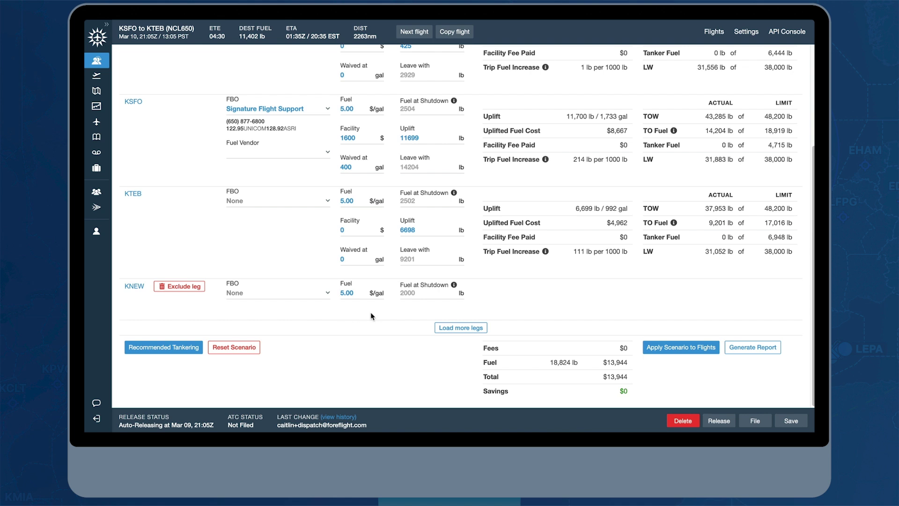
left_click(473, 330)
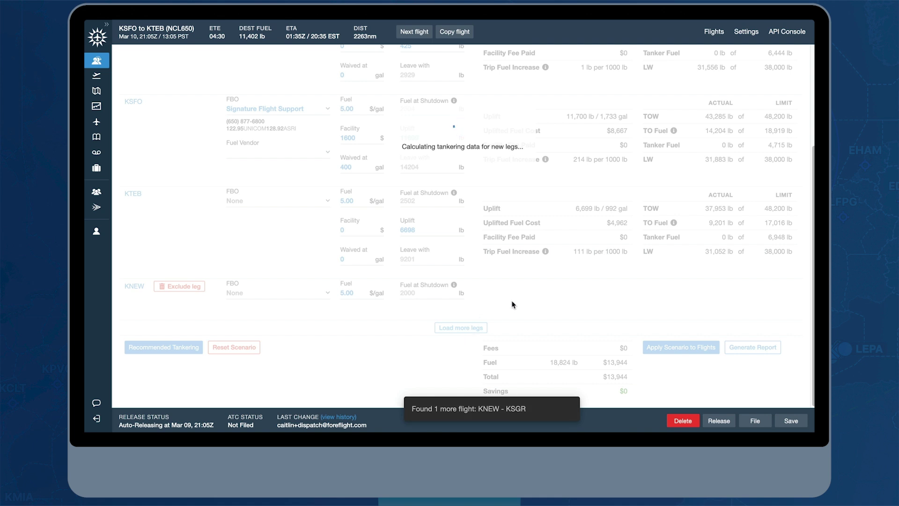
scroll(325, 343, "down", 1)
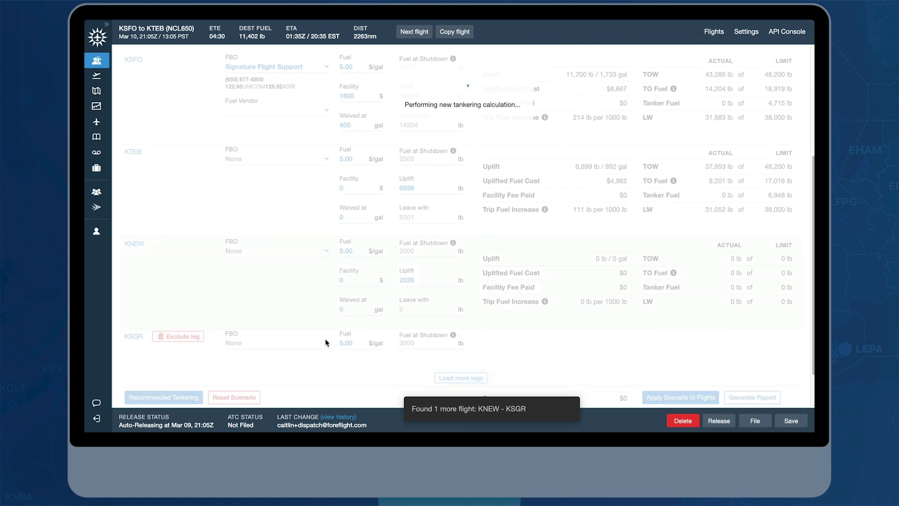
scroll(322, 347, "down", 1)
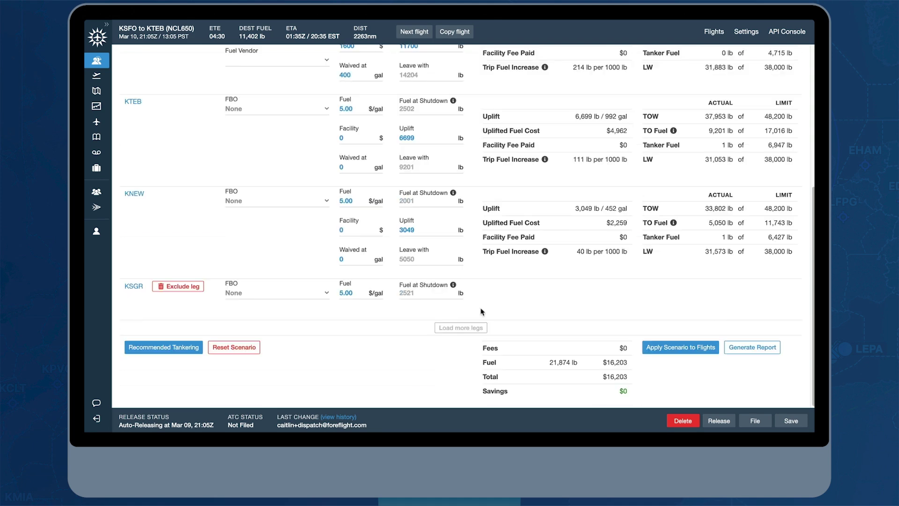
Examine the FBO, fuel, tankering and cost comparison details for the legs from KOAK through KSGR.
scroll(228, 315, "up", 1)
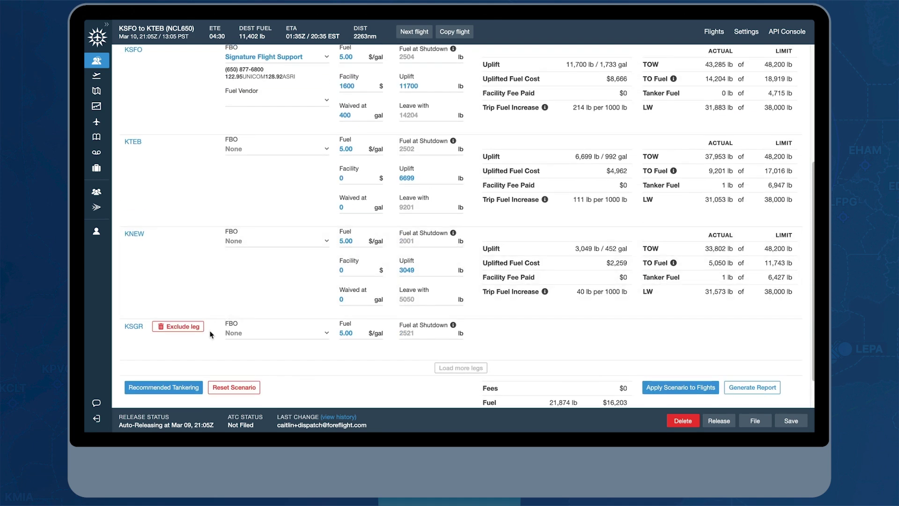
scroll(218, 327, "up", 5)
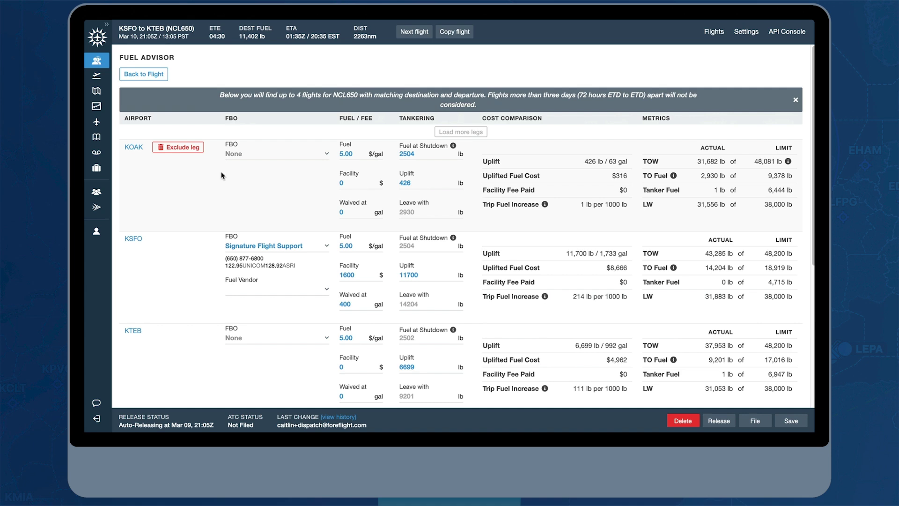
scroll(224, 191, "down", 1)
scroll(224, 191, "down", 3)
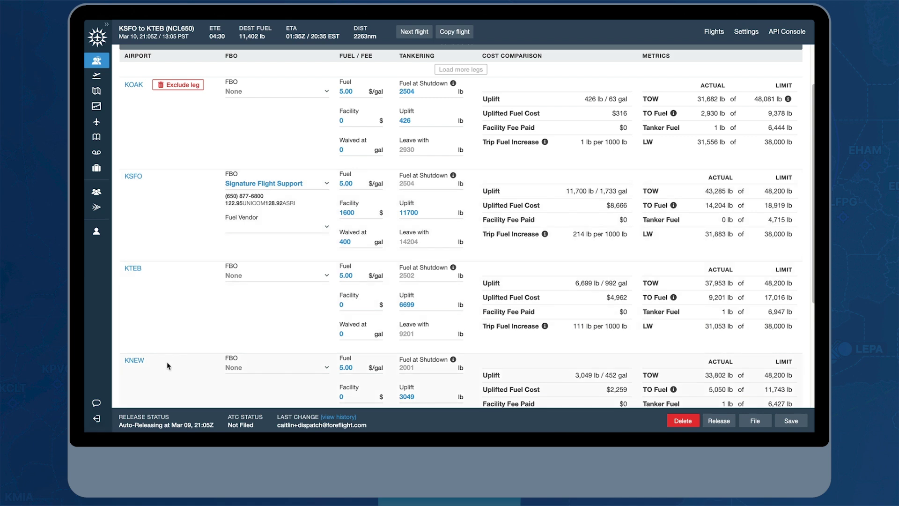
scroll(168, 366, "down", 3)
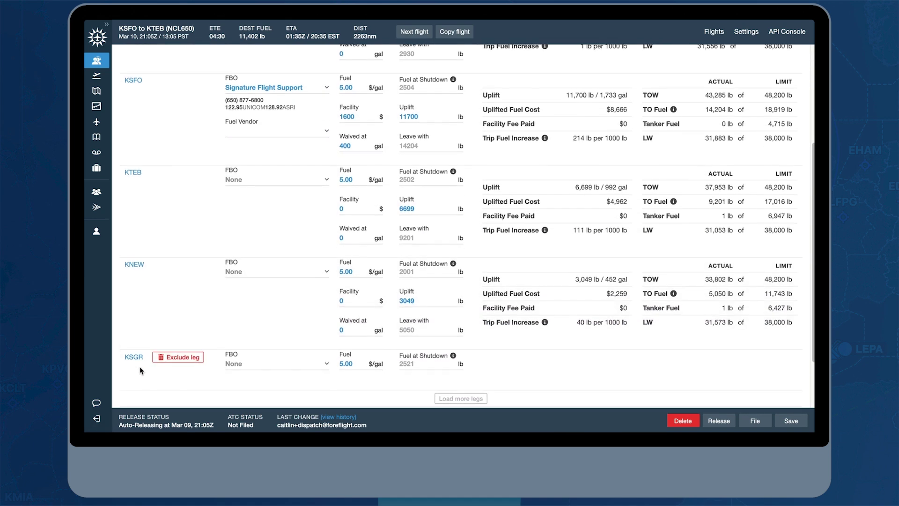
scroll(150, 352, "up", 5)
Choose KaiserAir Inc. as the KOAK FBO with EVO Jet as its fuel vendor.
scroll(159, 331, "down", 2)
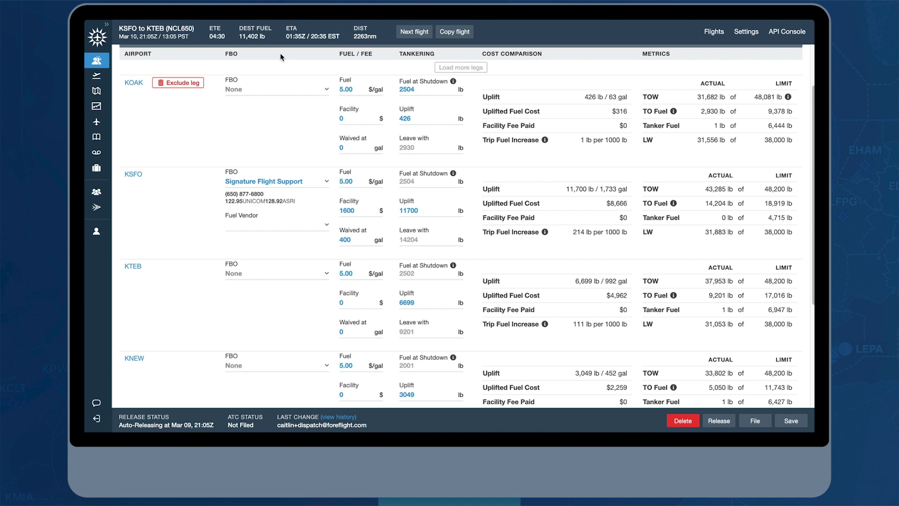
left_click(325, 89)
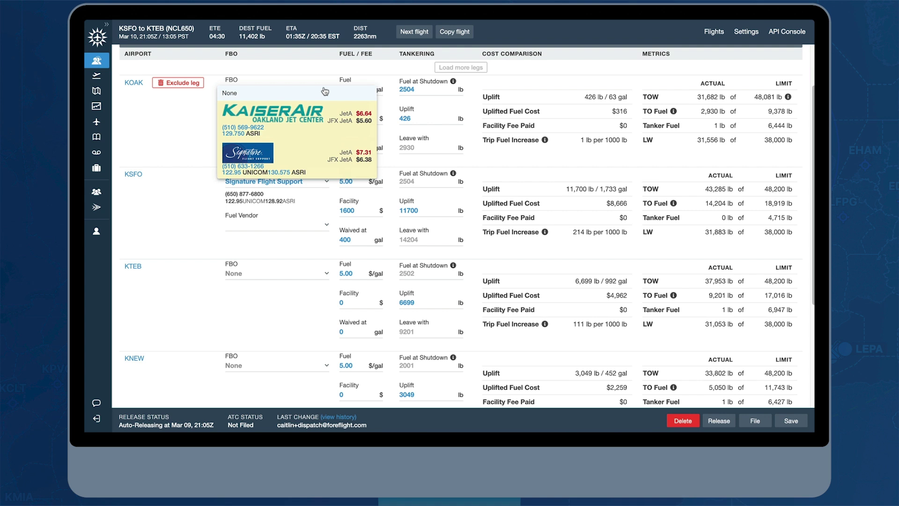
left_click(331, 117)
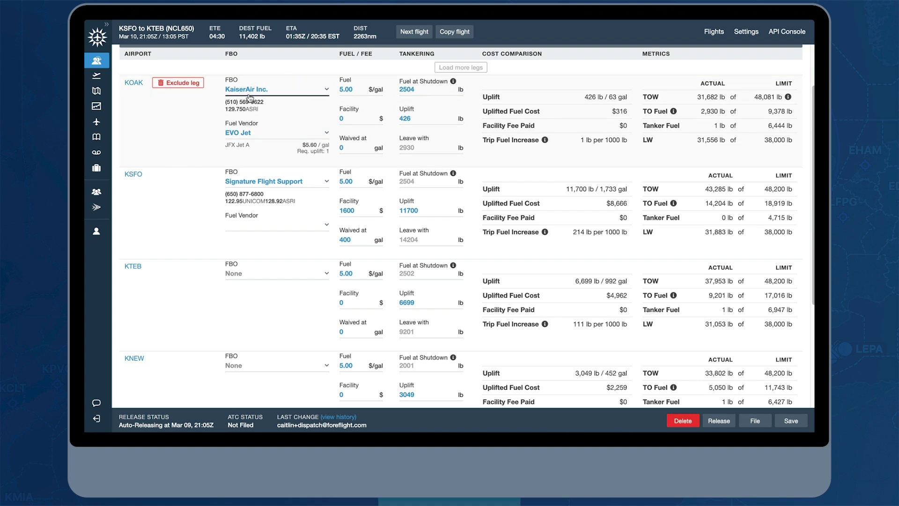
left_click(326, 136)
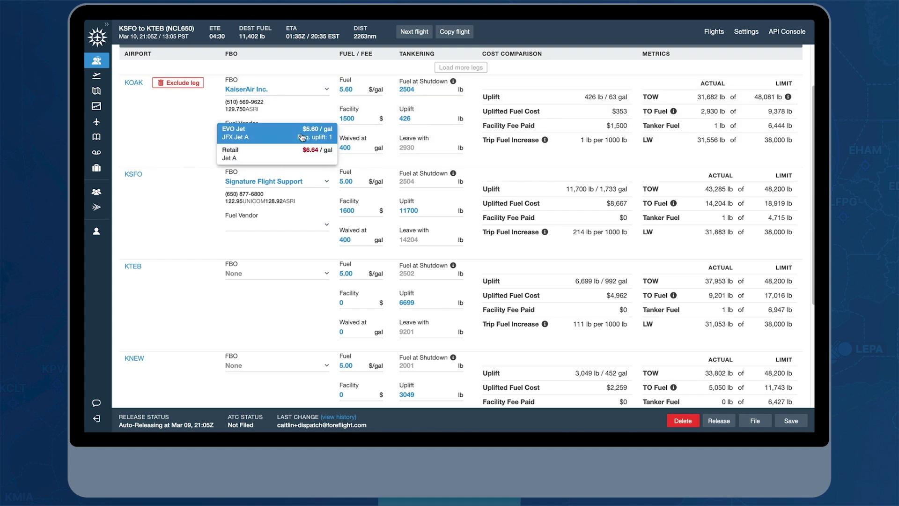
left_click(285, 140)
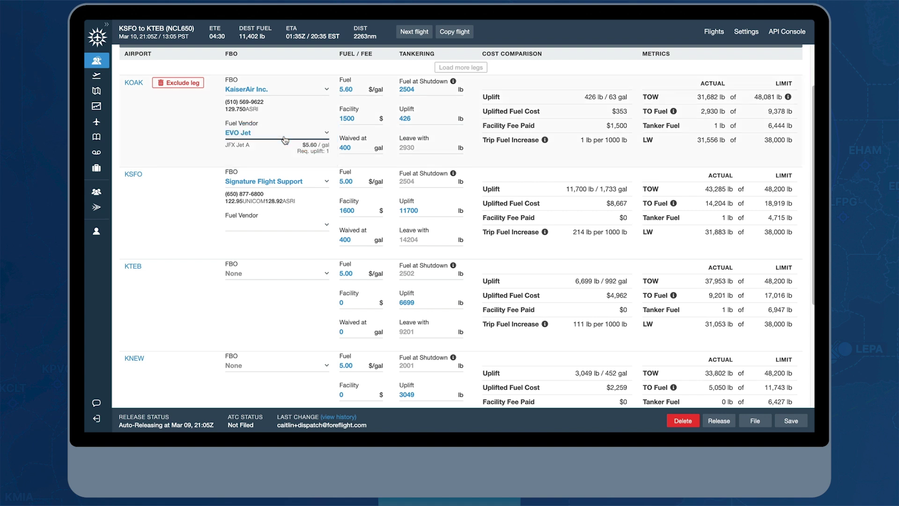
Keep Signature Flight Support as the KSFO FBO and choose EVO Jet as its fuel vendor.
left_click(313, 186)
left_click(305, 202)
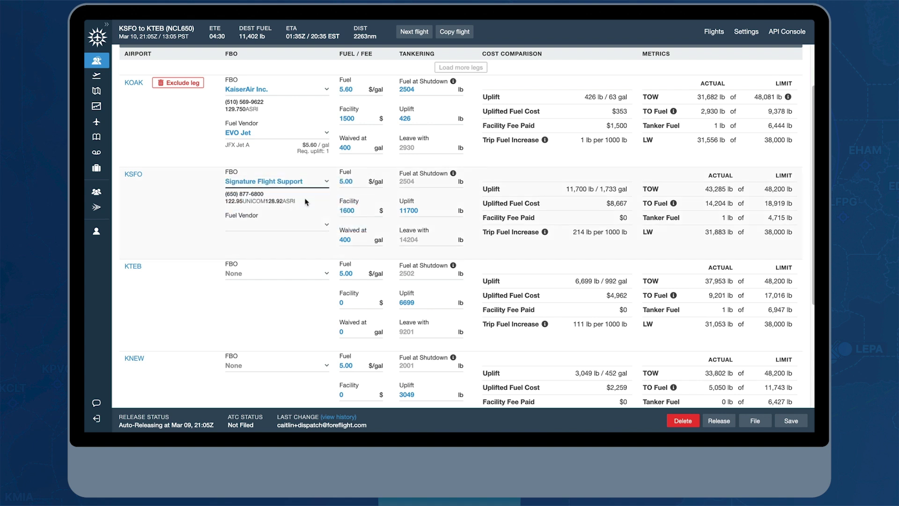
left_click(326, 225)
left_click(271, 230)
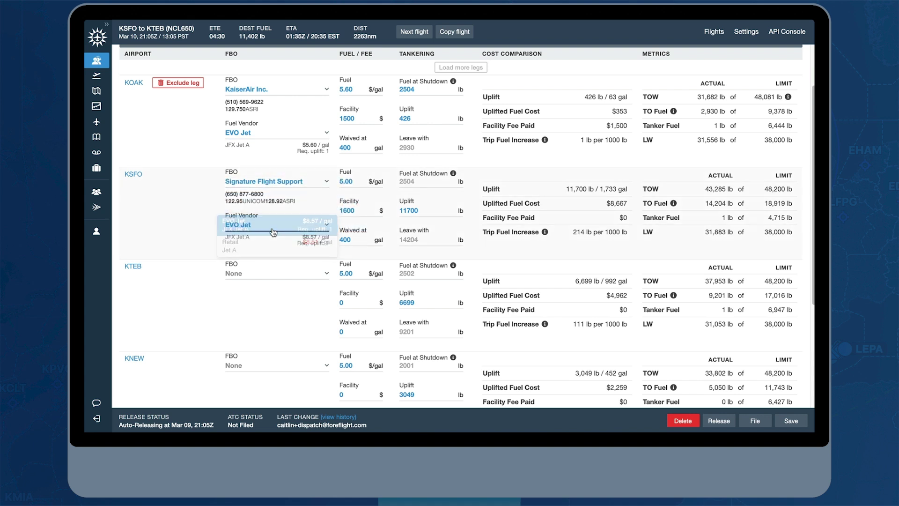
Choose Meridian Teterboro as the KTEB FBO and Signature Flight Support NEW as the KNEW FBO.
scroll(289, 267, "down", 1)
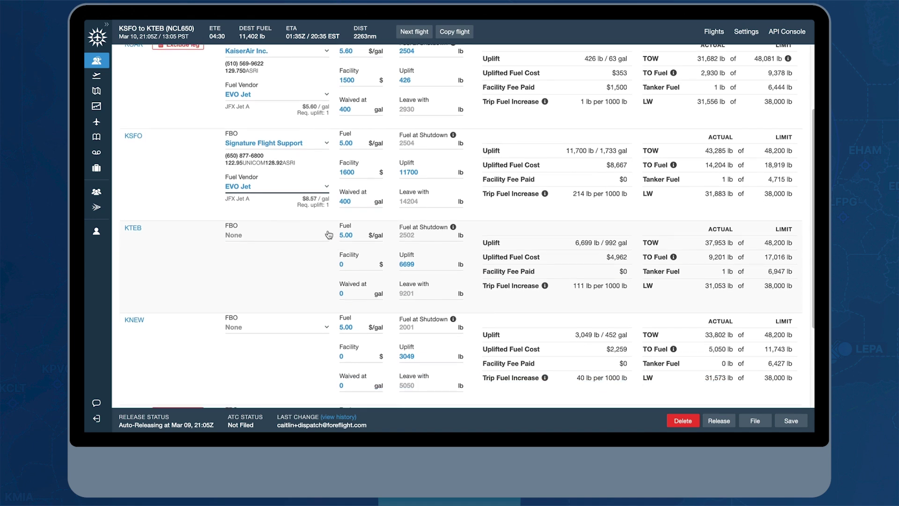
left_click(286, 236)
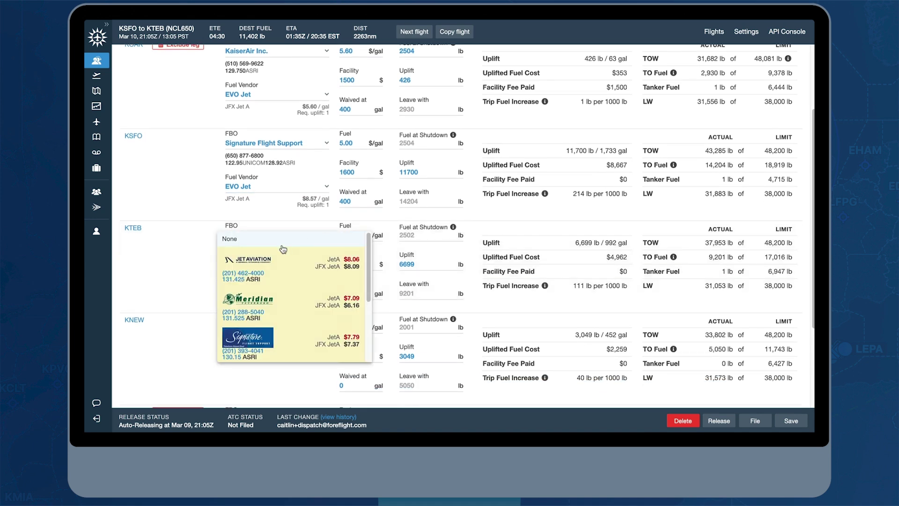
left_click(295, 300)
left_click(321, 334)
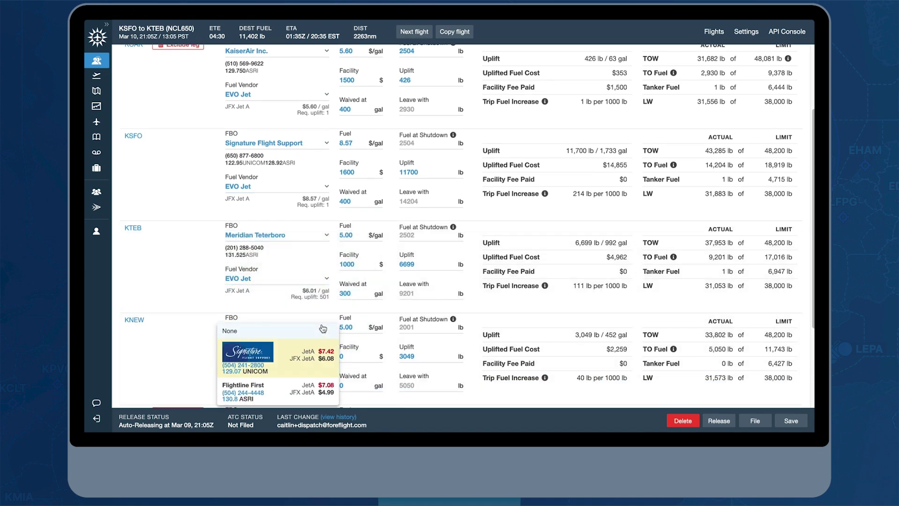
left_click(296, 356)
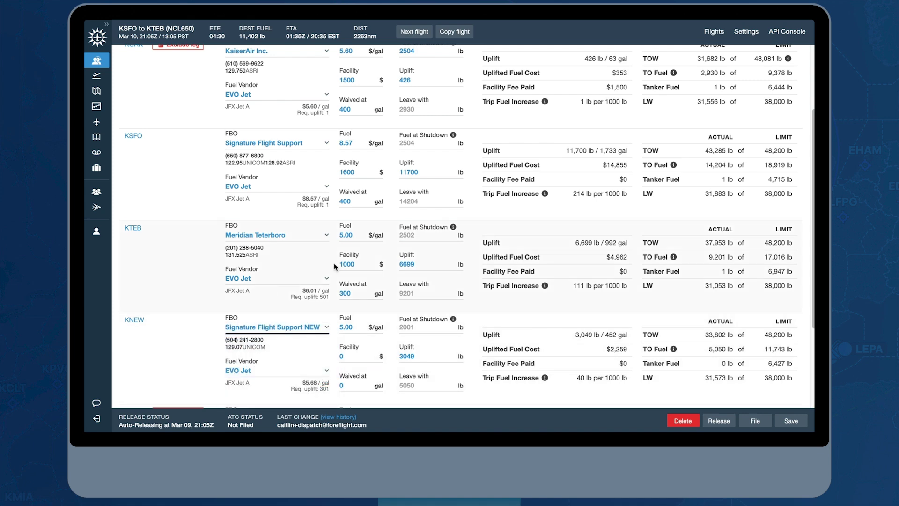
Choose Global Select At Sugar Land as the KSGR FBO.
scroll(336, 268, "up", 1)
scroll(336, 268, "down", 2)
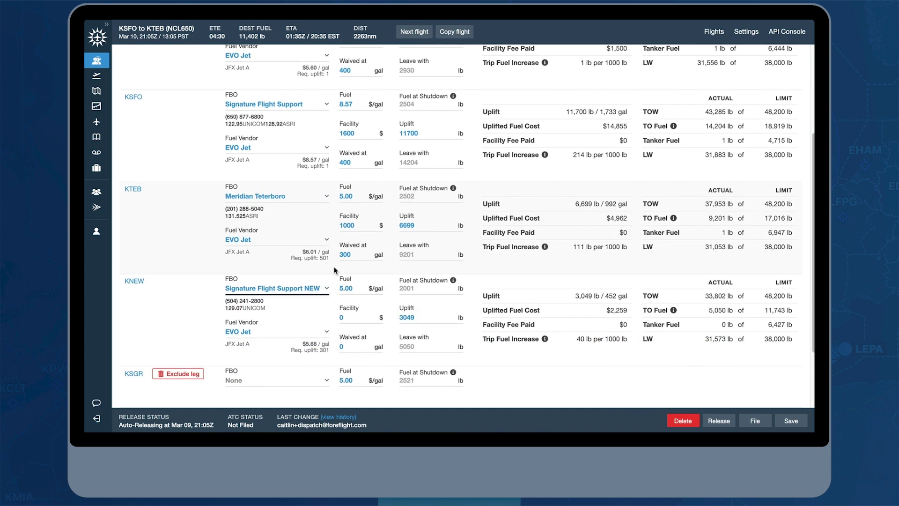
left_click(307, 382)
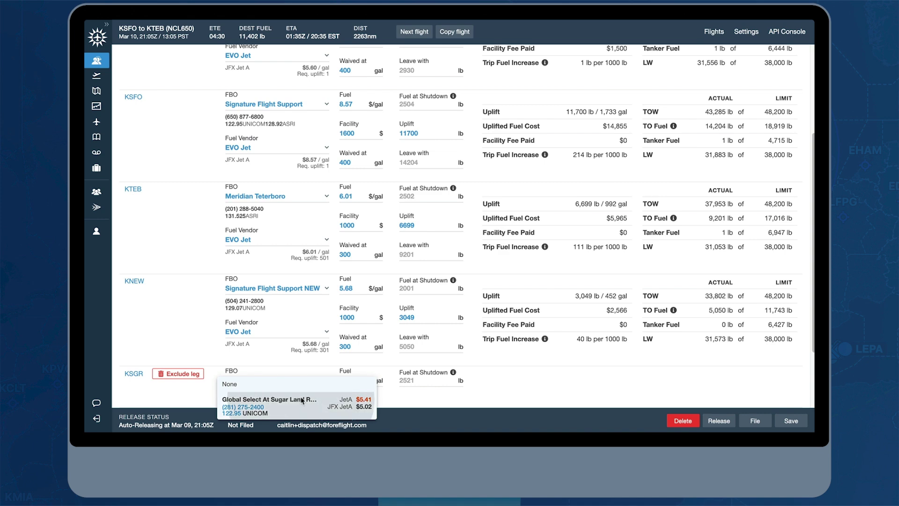
left_click(302, 401)
Set the KOAK fuel price to 5.00 $/gal and the KSFO facility fee to $1500.
scroll(330, 320, "up", 1)
scroll(330, 317, "up", 2)
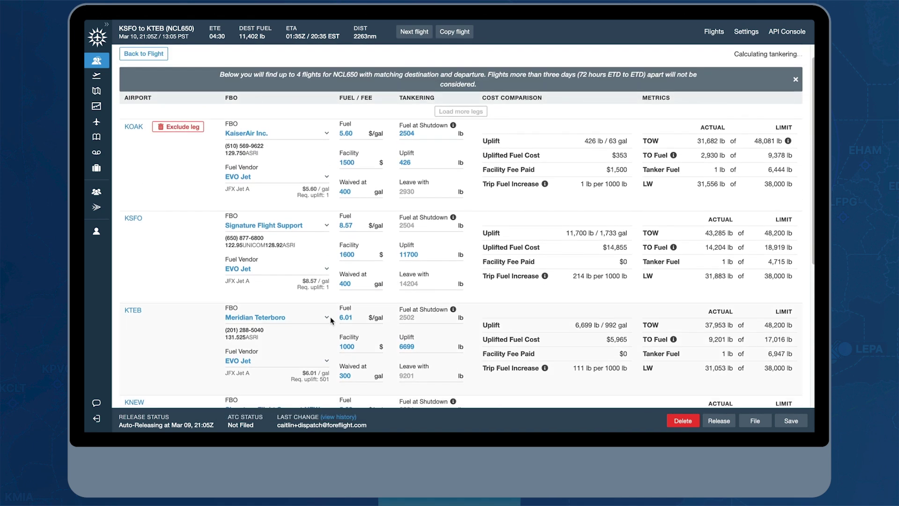
scroll(331, 320, "up", 1)
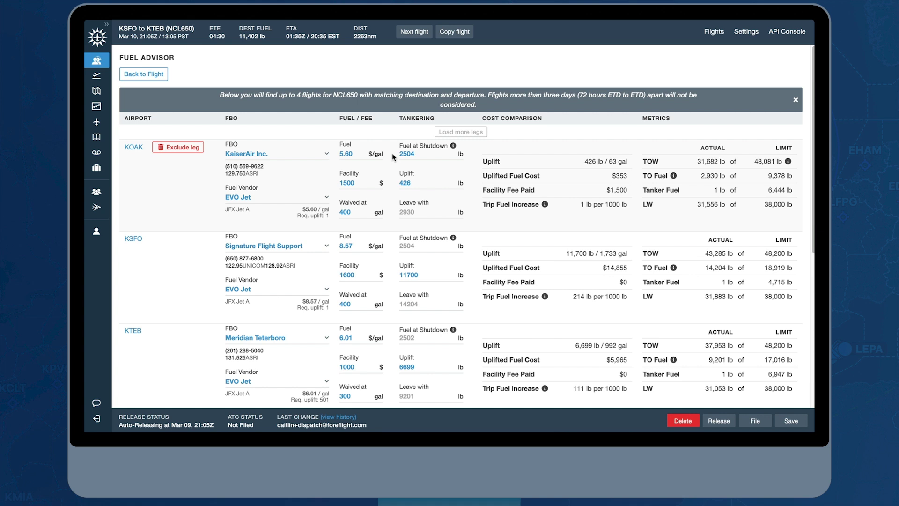
left_click(350, 153)
key("BackSpace")
type("0")
left_click(394, 158)
left_click(375, 277)
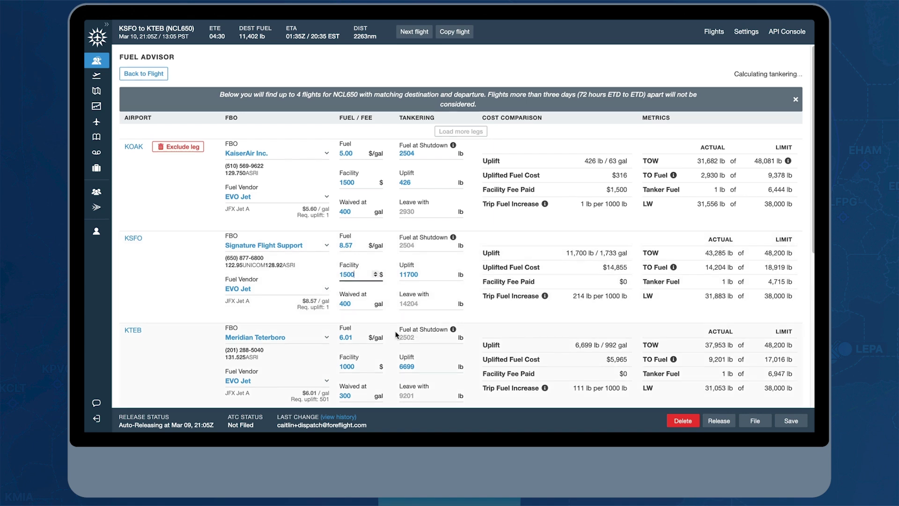
Review the updated leg figures and scenario totals, and read the Fuel at Shutdown explanation for KOAK.
scroll(396, 334, "down", 3)
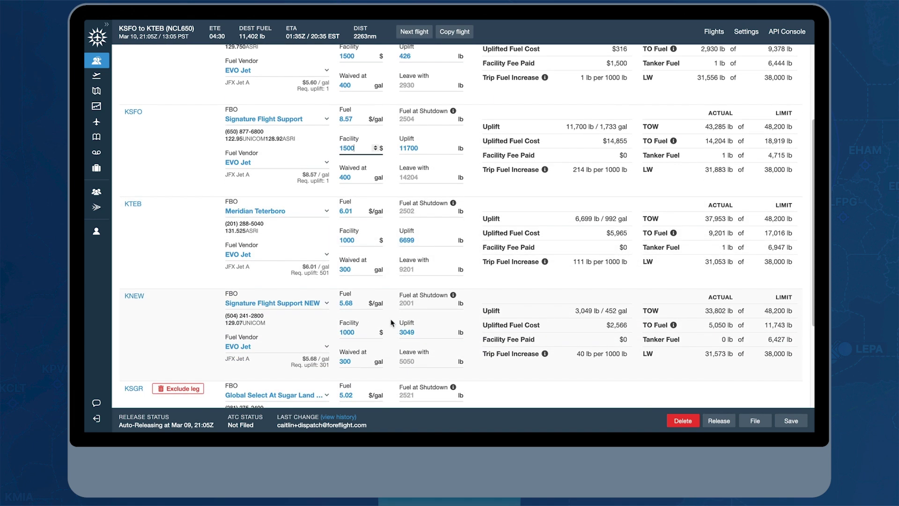
scroll(393, 322, "down", 1)
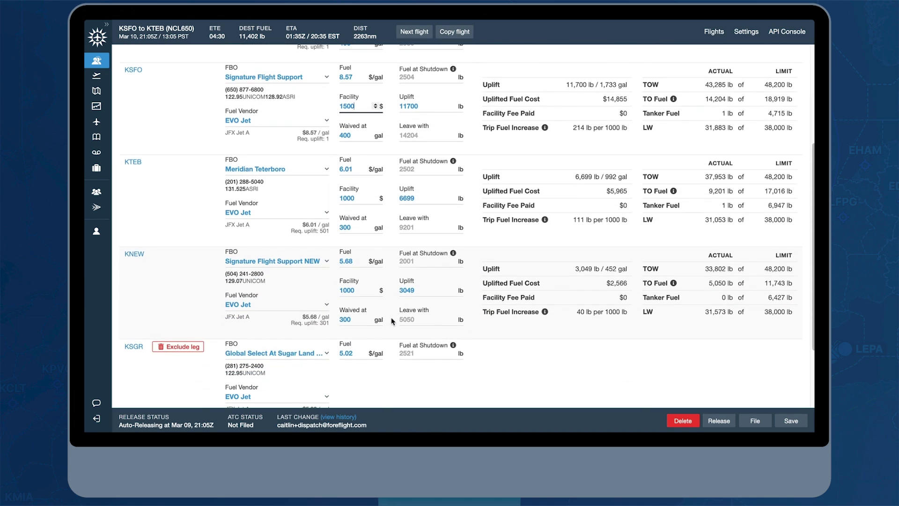
scroll(392, 322, "down", 1)
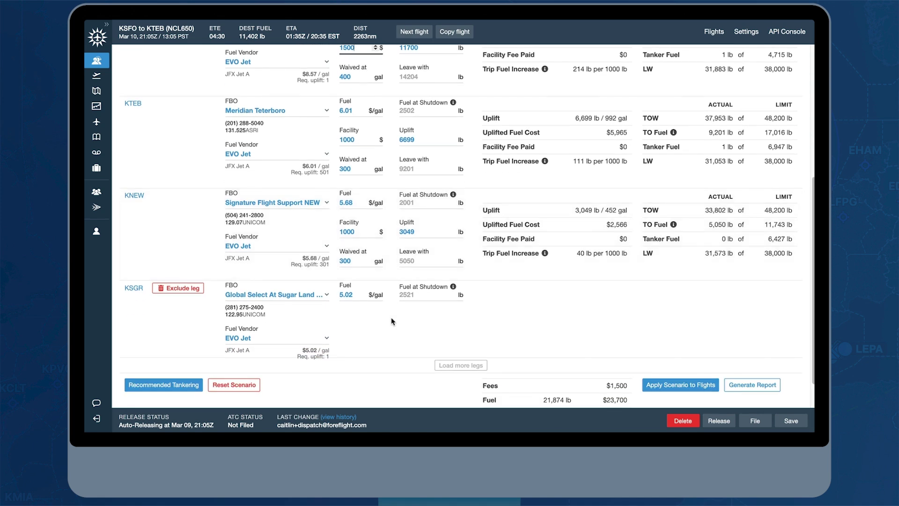
scroll(392, 321, "up", 2)
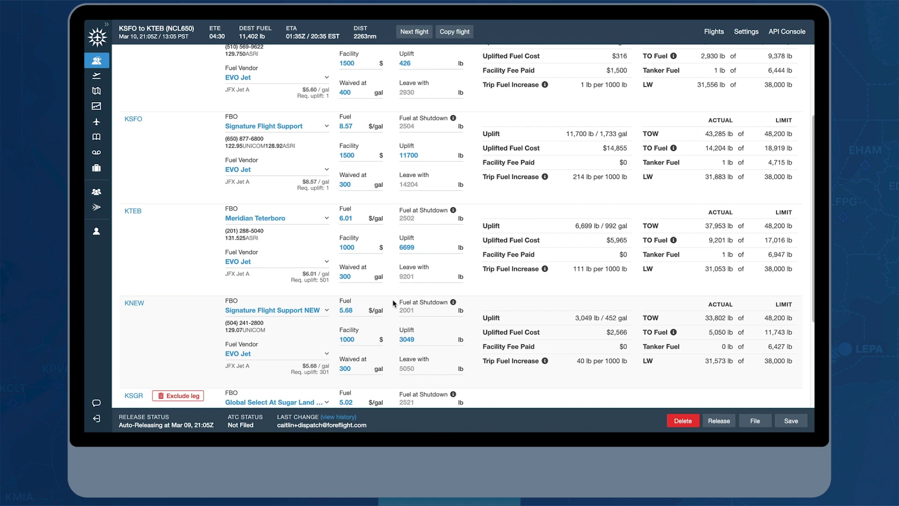
scroll(393, 304, "up", 3)
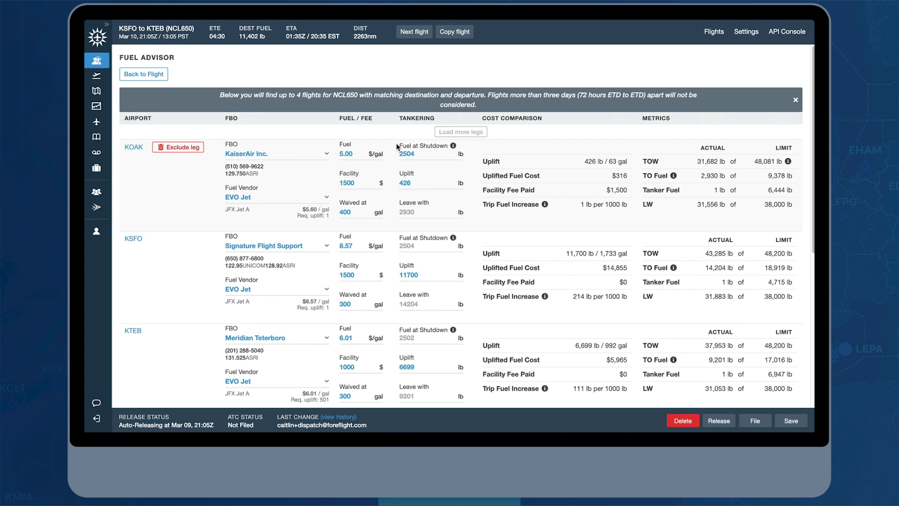
mouse_move(453, 148)
Calculate the recommended tankering scenario for all legs and dismiss its summary.
scroll(380, 314, "down", 5)
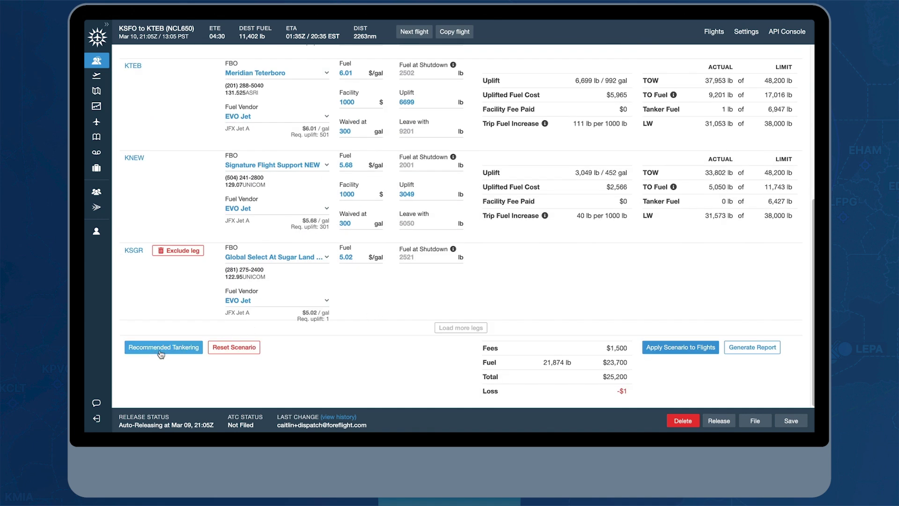
left_click(174, 348)
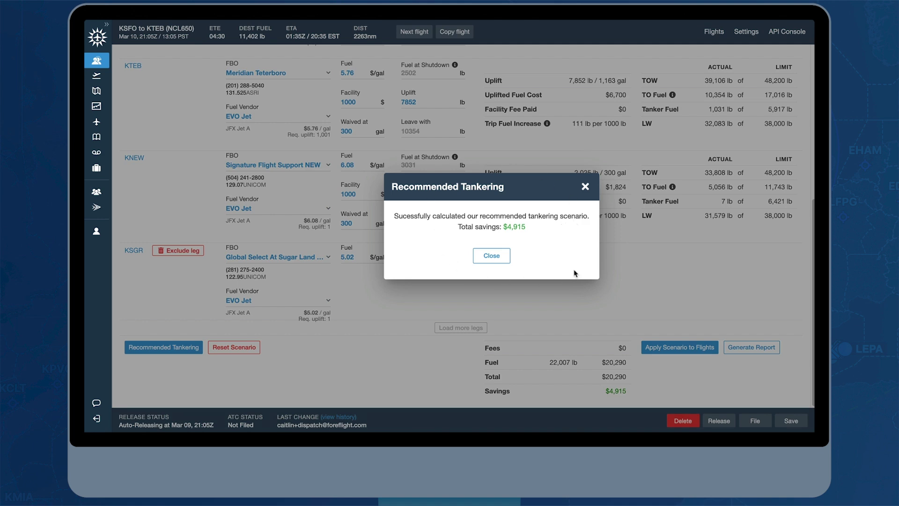
left_click(499, 258)
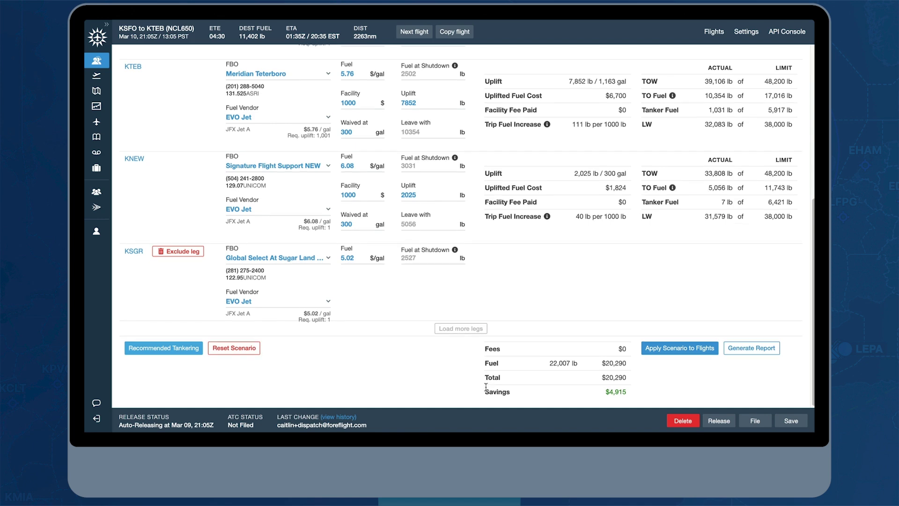
Review the KOAK leg's uplift, uplifted fuel cost and facility fee, and read its Trip Fuel Increase explanation.
scroll(486, 388, "up", 5)
scroll(486, 388, "up", 2)
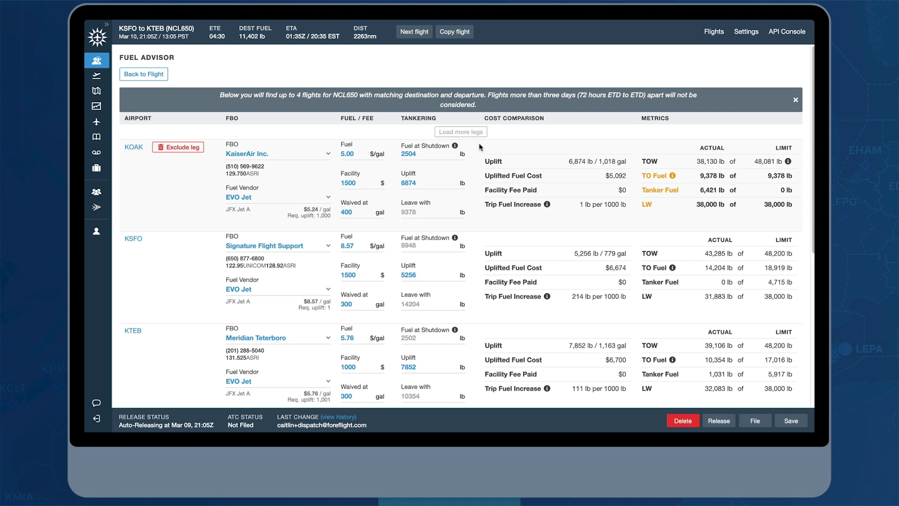
left_click_drag(484, 161, 624, 163)
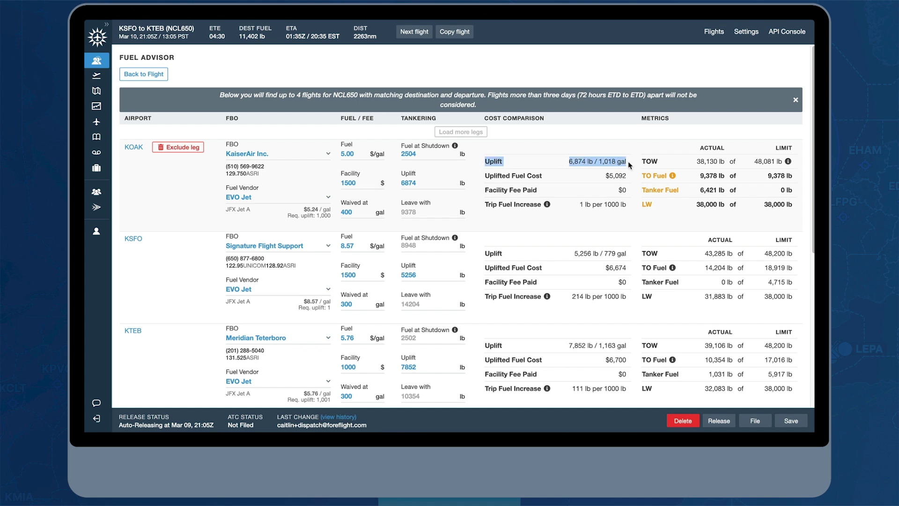
left_click(628, 180)
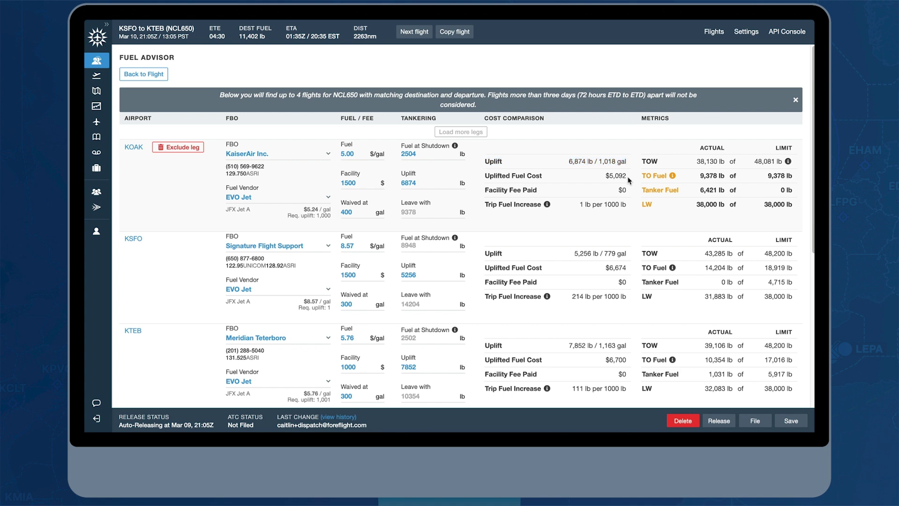
mouse_move(628, 179)
left_mouse_down()
mouse_move(606, 175)
mouse_move(618, 190)
left_mouse_up()
left_click_drag(628, 208, 576, 209)
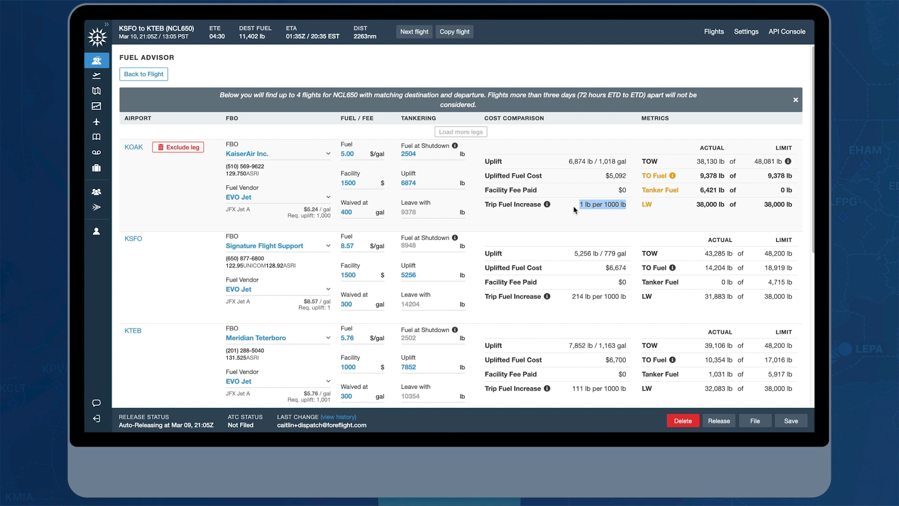
mouse_move(548, 206)
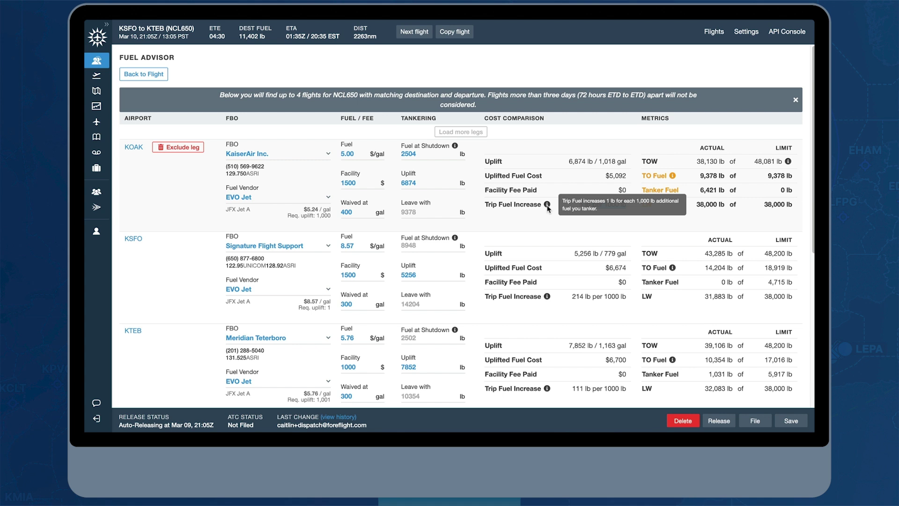
Compare KOAK's takeoff weight, takeoff fuel, tanker fuel and landing weight with their limits, reading the TOW limit and TO Fuel explanations.
left_click(667, 165)
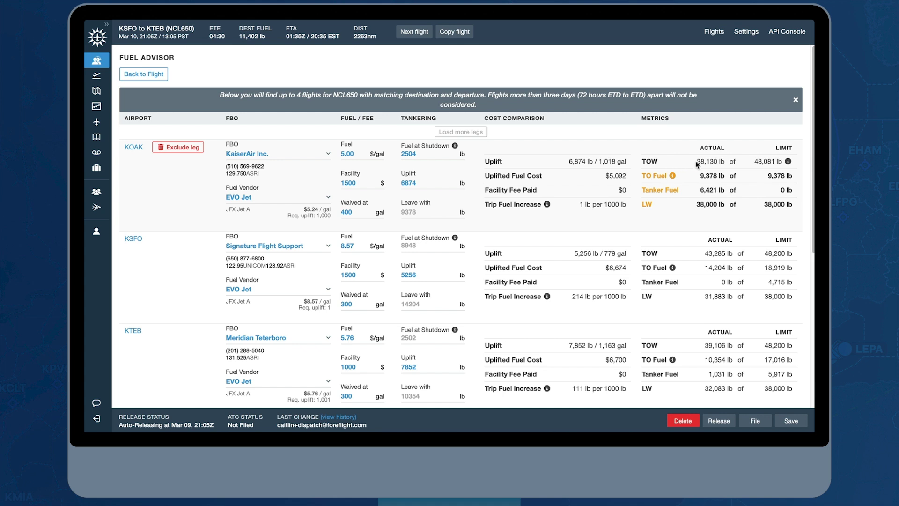
left_click_drag(697, 164, 779, 164)
left_click(802, 168)
mouse_move(790, 163)
mouse_move(673, 178)
left_click_drag(694, 207, 725, 211)
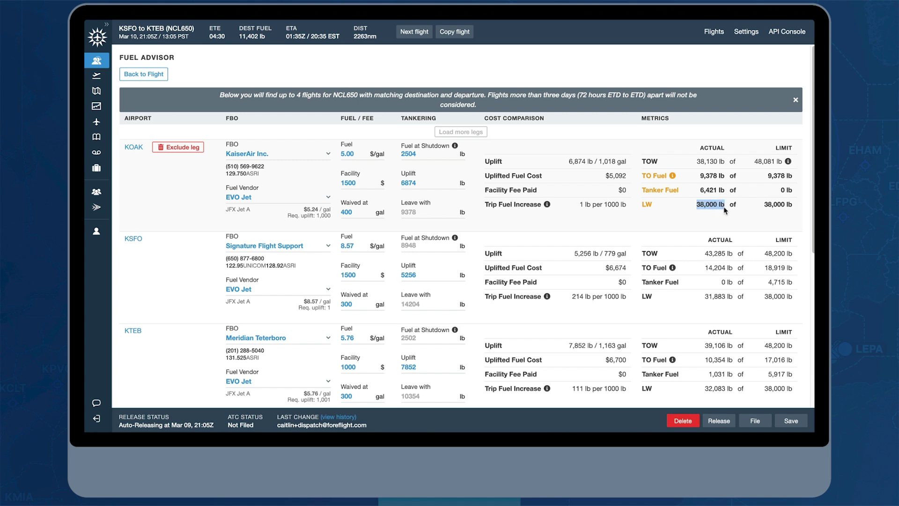
left_click(686, 208)
mouse_move(421, 183)
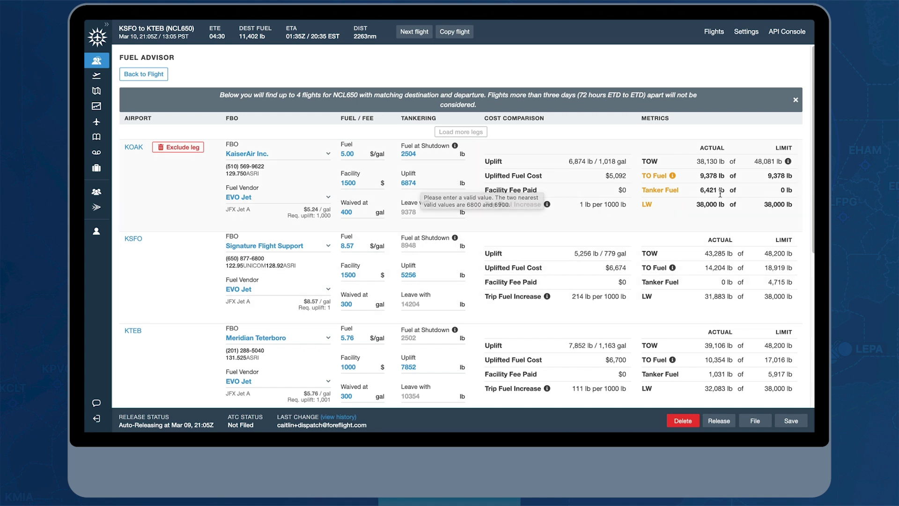
Try a KOAK uplift of 9000 lb and check its effect on the leg limits and the scenario totals.
scroll(540, 359, "down", 5)
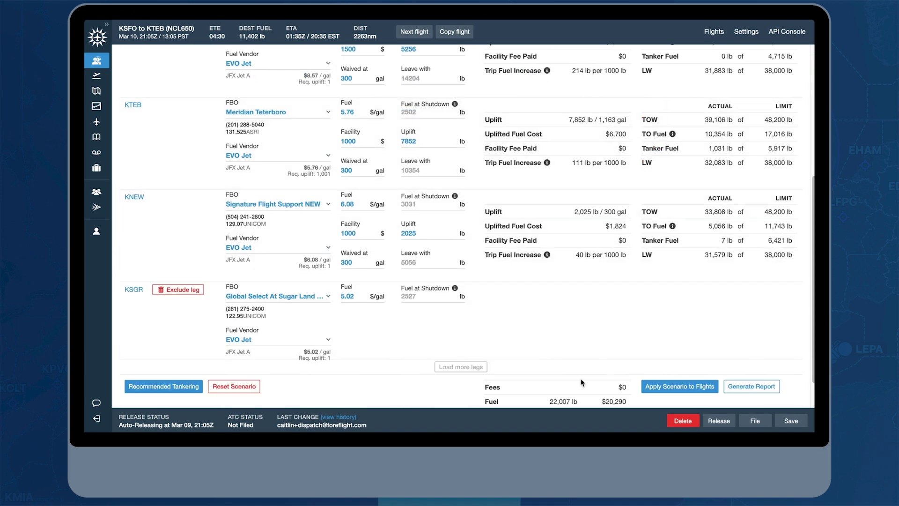
scroll(540, 358, "down", 2)
scroll(515, 313, "up", 5)
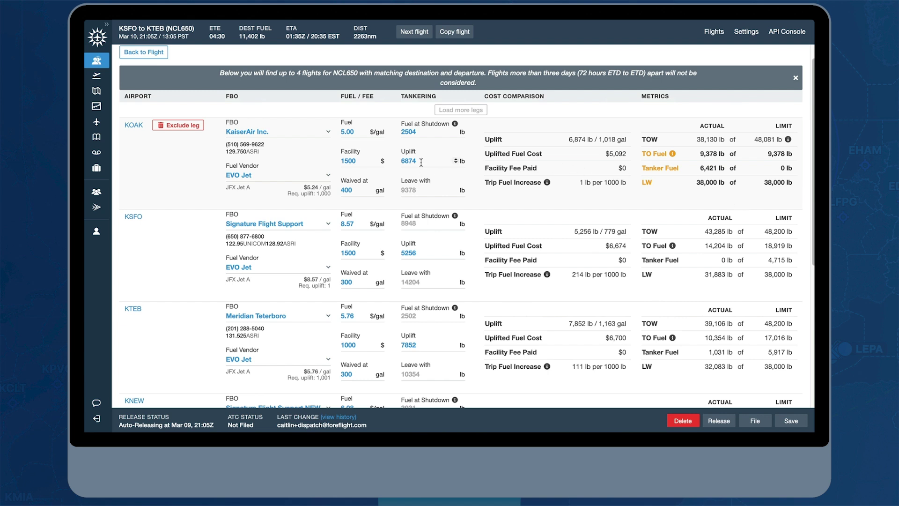
mouse_move(422, 162)
left_click_drag(422, 162, 401, 163)
type("9000")
left_click(470, 175)
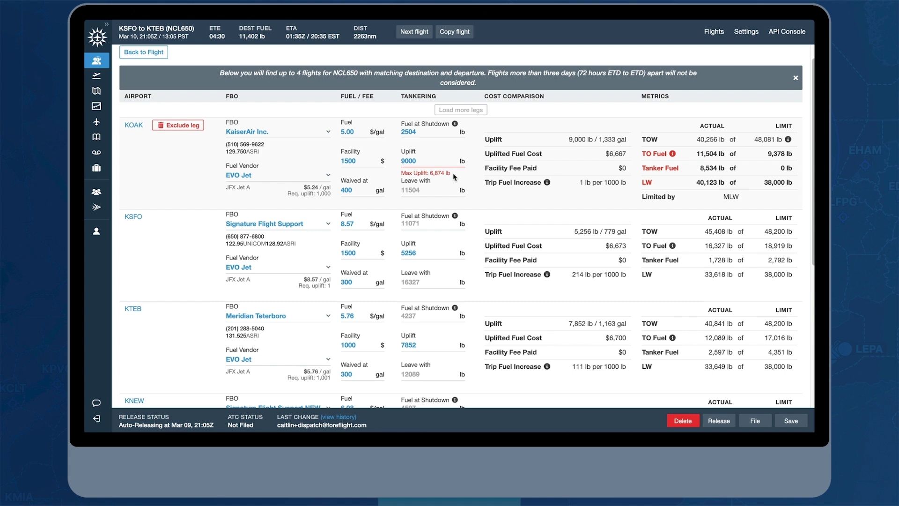
mouse_move(672, 159)
scroll(496, 216, "down", 5)
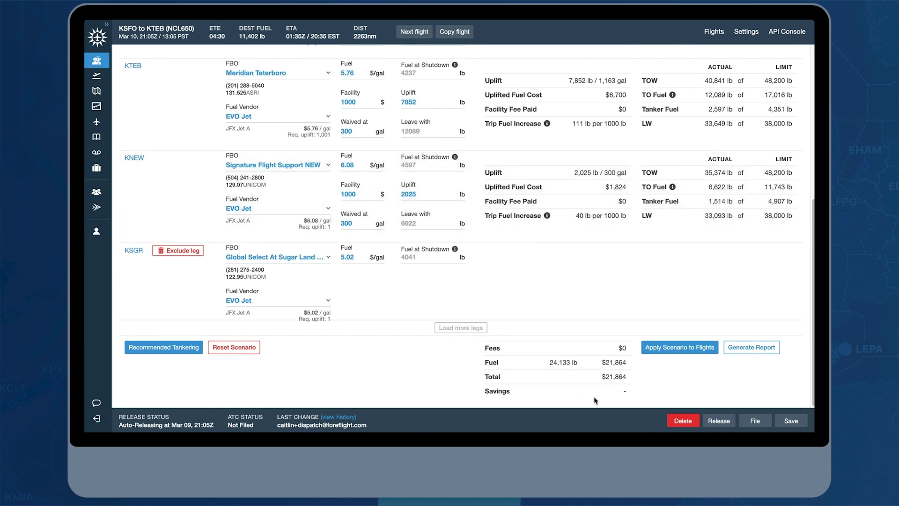
scroll(439, 389, "up", 6)
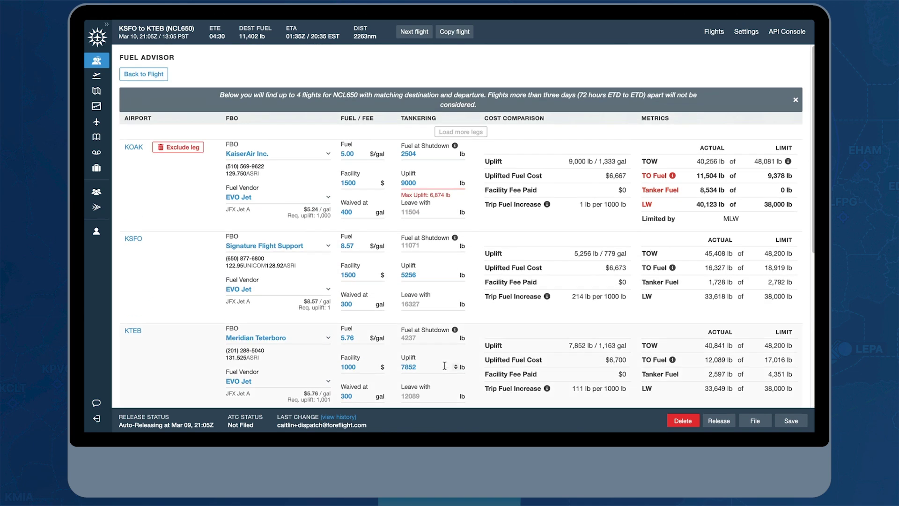
Set the KOAK uplift to 6874 lb and review the remaining legs and scenario totals.
left_click_drag(418, 184, 385, 185)
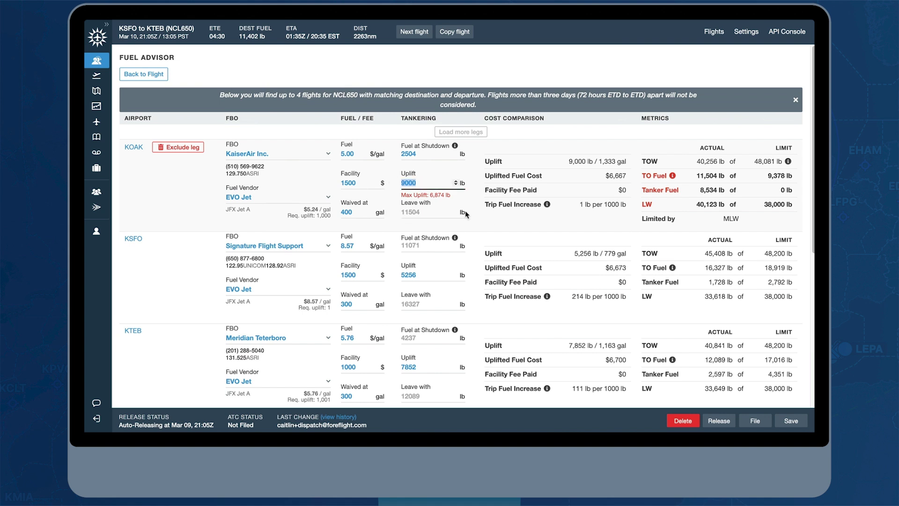
type("6874")
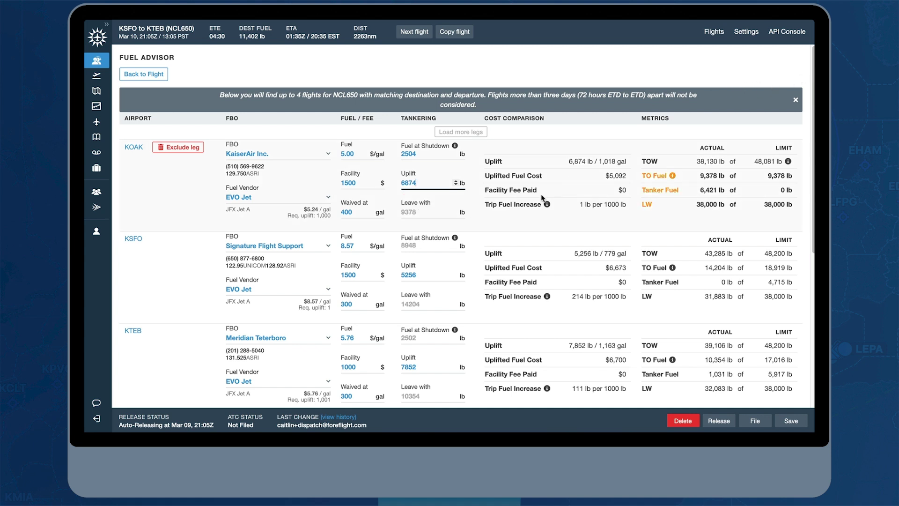
left_click(473, 216)
scroll(482, 240, "down", 1)
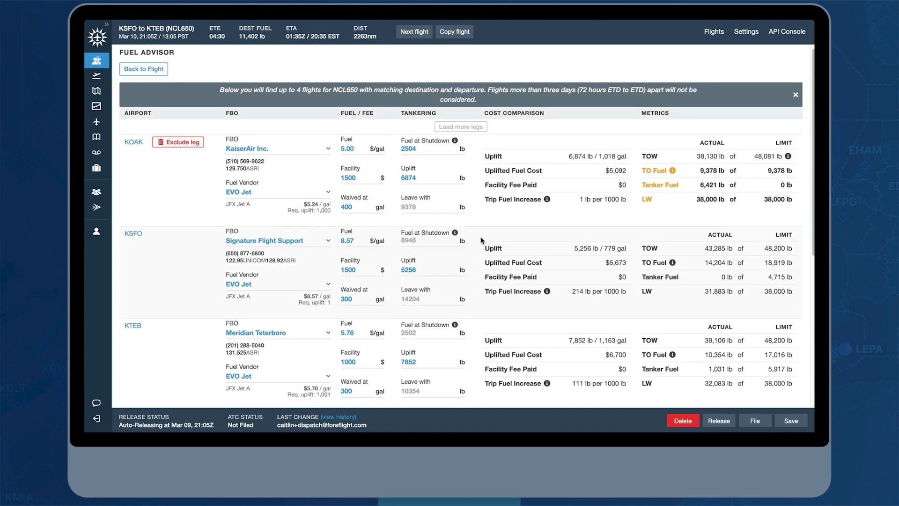
scroll(482, 241, "down", 2)
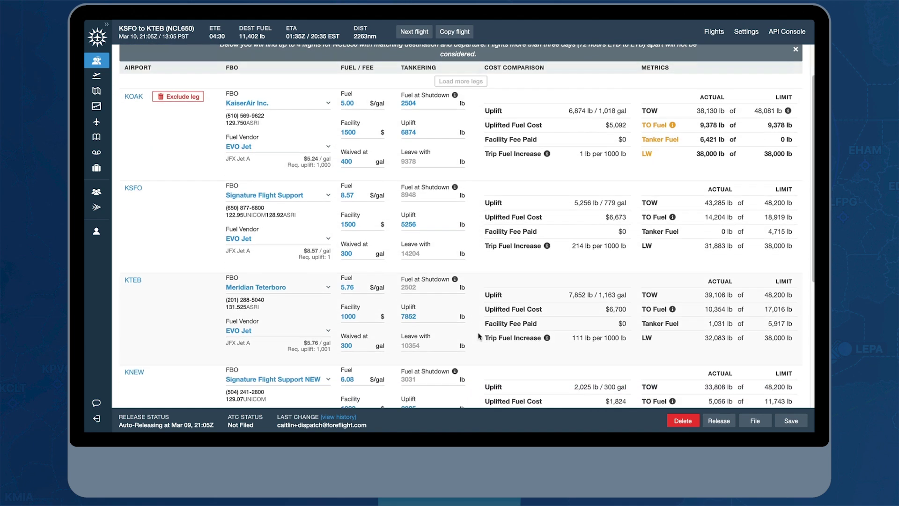
scroll(481, 336, "down", 9)
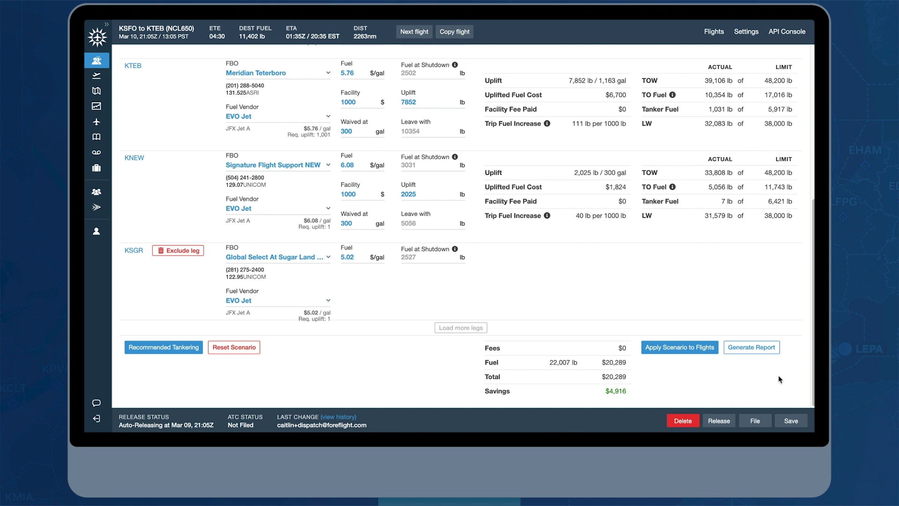
Generate the scenario report and apply the tankering scenario to the flights.
left_click(754, 348)
left_click(688, 349)
scroll(517, 257, "up", 6)
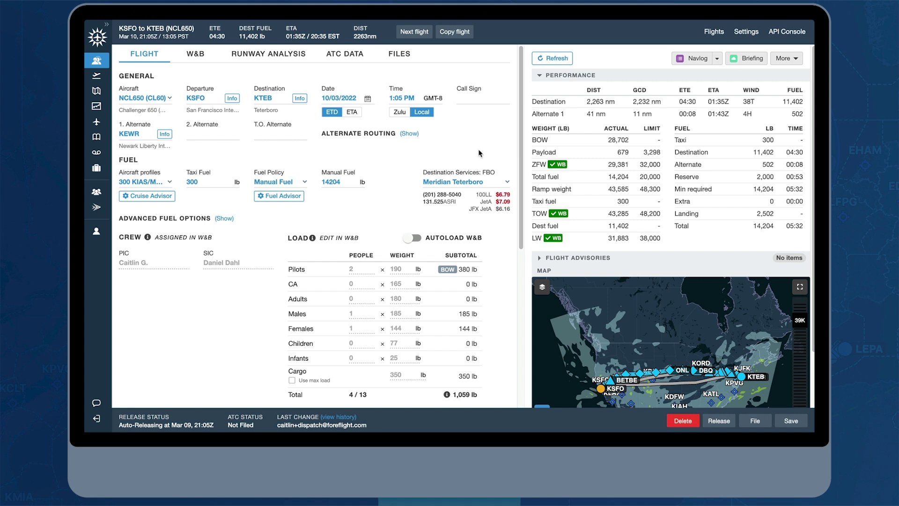
Open the KSFO–KTEB flight's briefing and examine its navlog, tankering page and following charts.
left_click(748, 60)
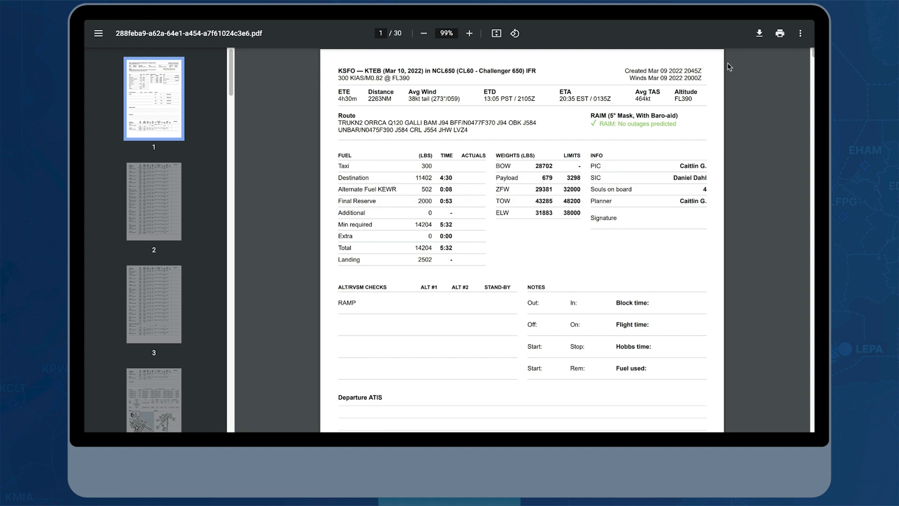
scroll(572, 256, "down", 18)
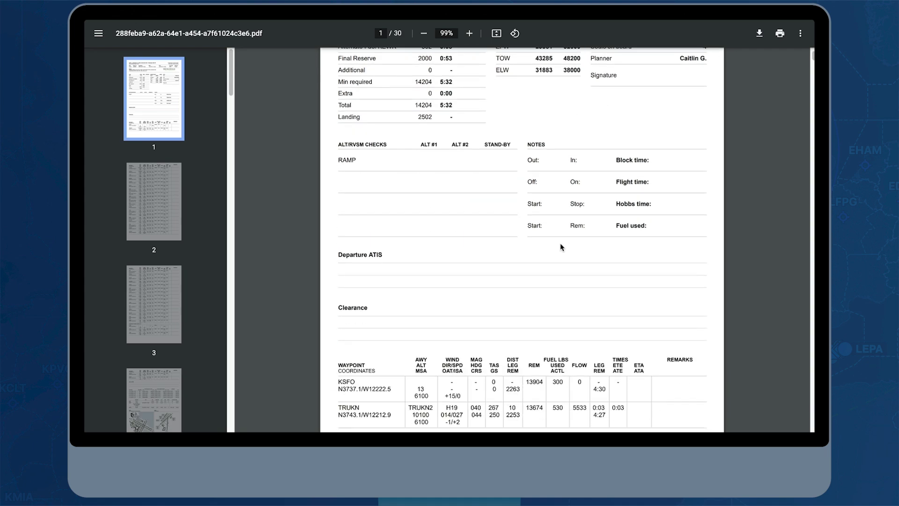
scroll(559, 244, "down", 20)
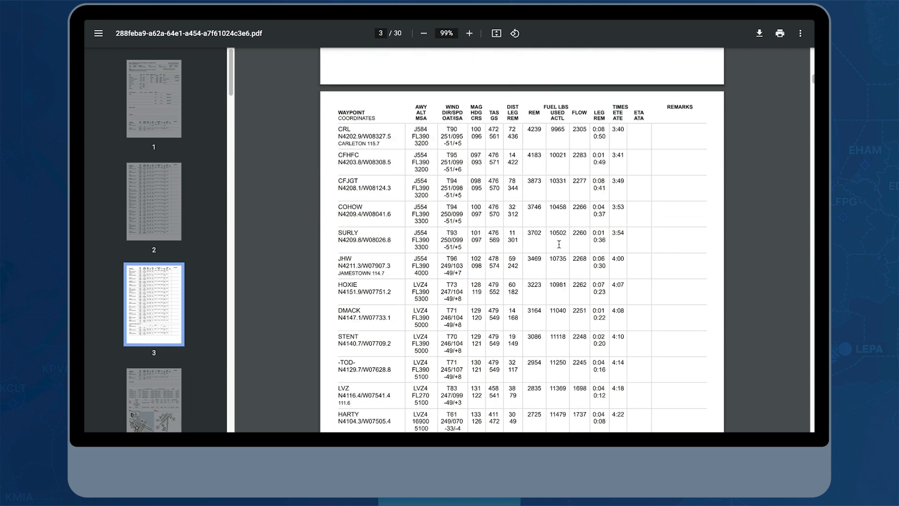
scroll(559, 244, "down", 20)
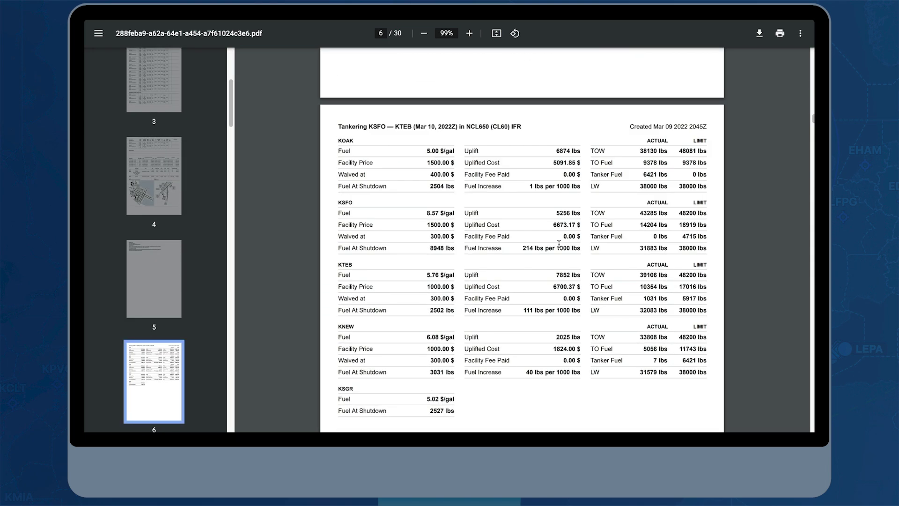
scroll(558, 244, "down", 2)
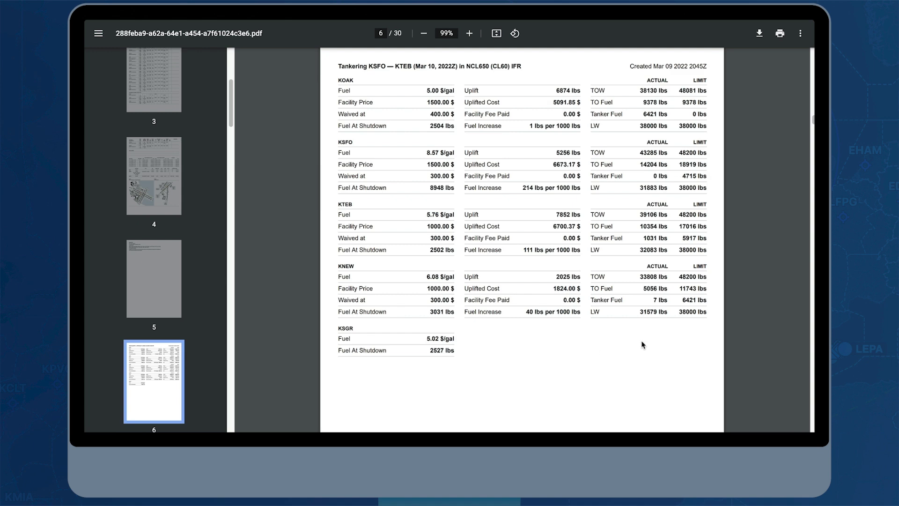
scroll(642, 345, "down", 3)
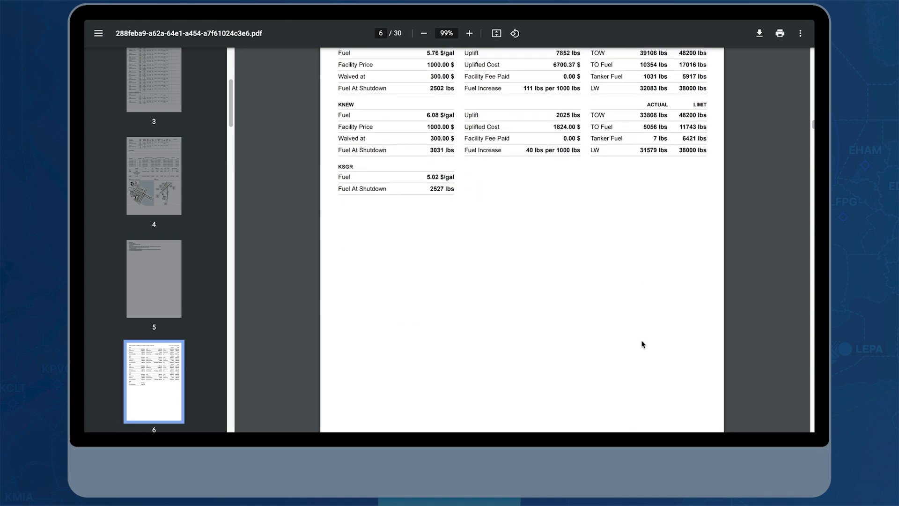
scroll(642, 345, "down", 15)
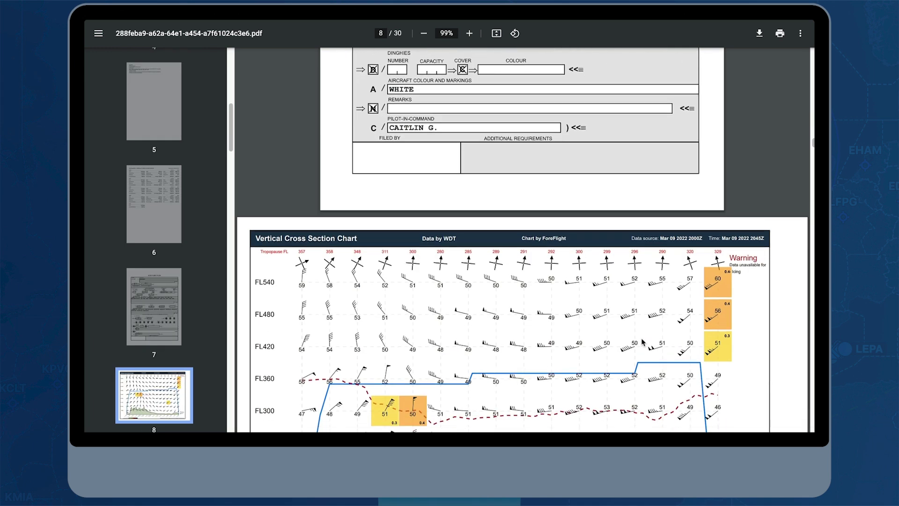
scroll(642, 342, "down", 7)
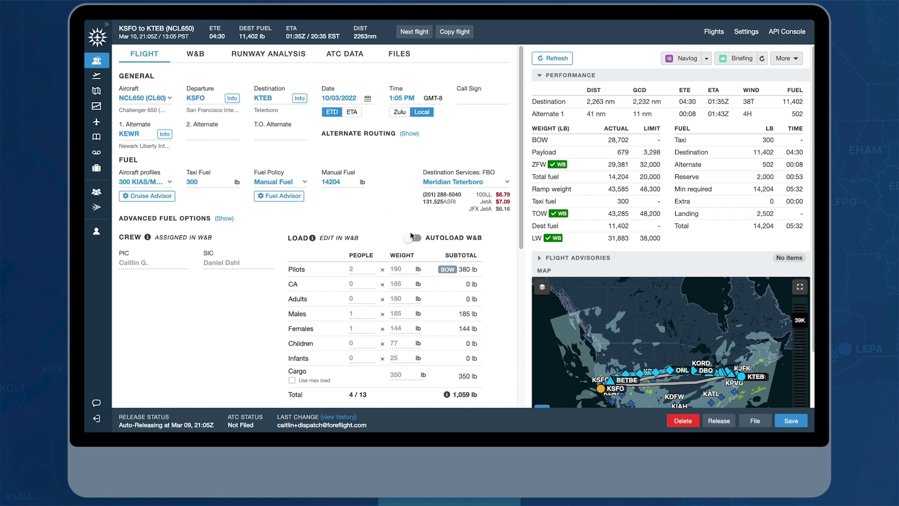
Save the KSFO–KTEB flight.
left_click(802, 421)
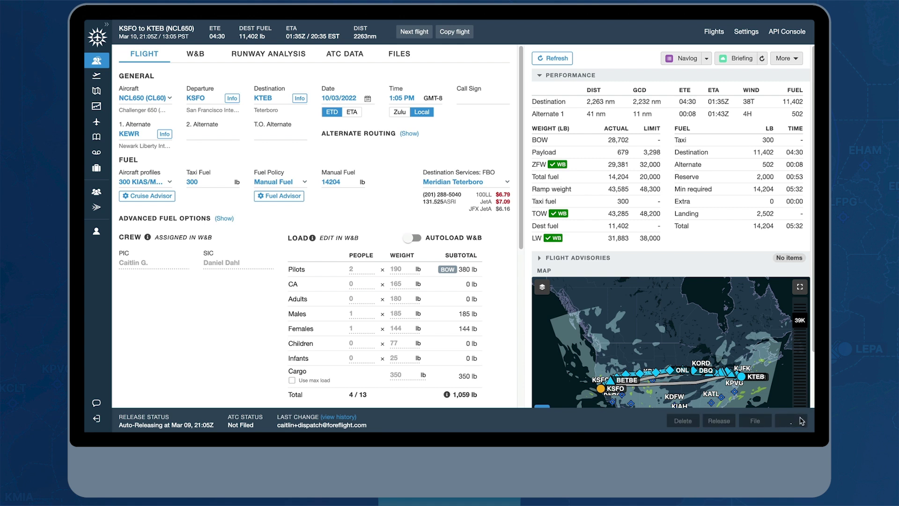